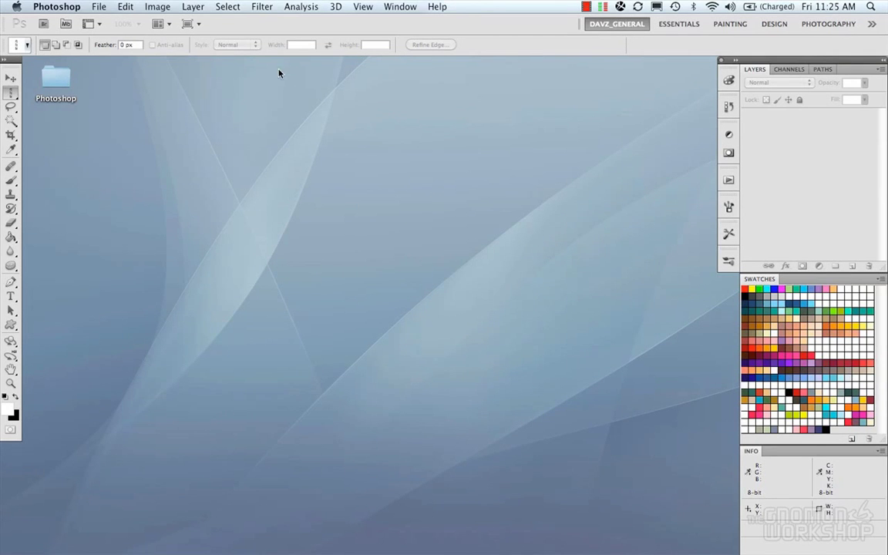
- Open Edit > Keyboard Shortcuts and keep the Shortcuts For list set to Tools
{"action": "left_click", "coordinate": [117, 7]}
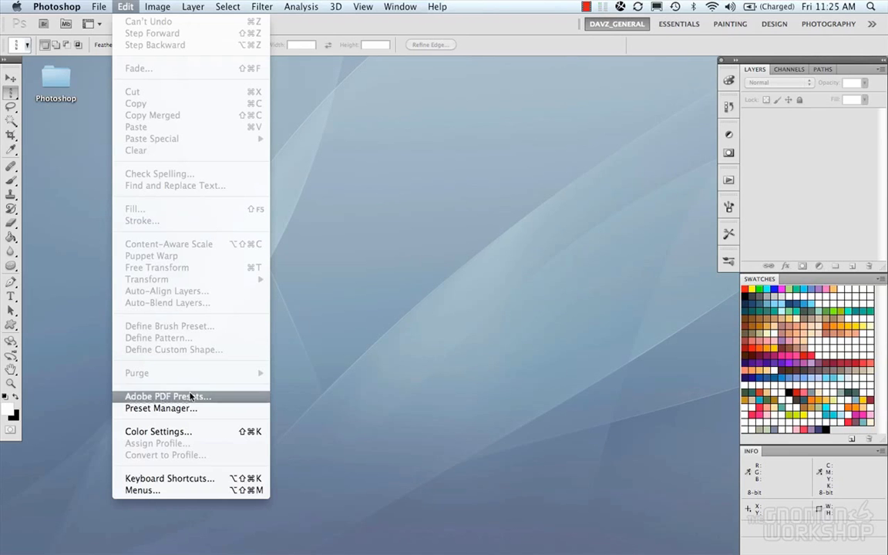
{"action": "left_click", "coordinate": [183, 479]}
{"action": "key", "text": "Escape"}
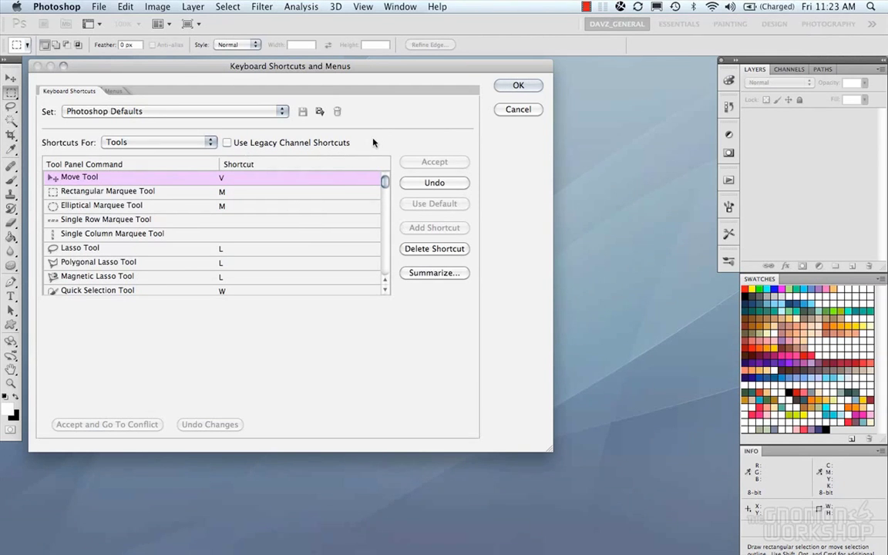
{"action": "left_click", "coordinate": [139, 140]}
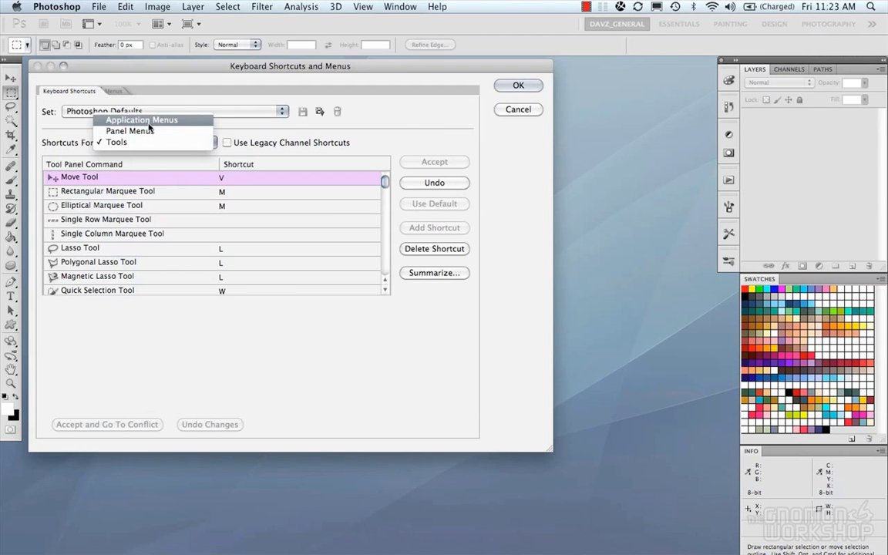
{"action": "left_click", "coordinate": [140, 142]}
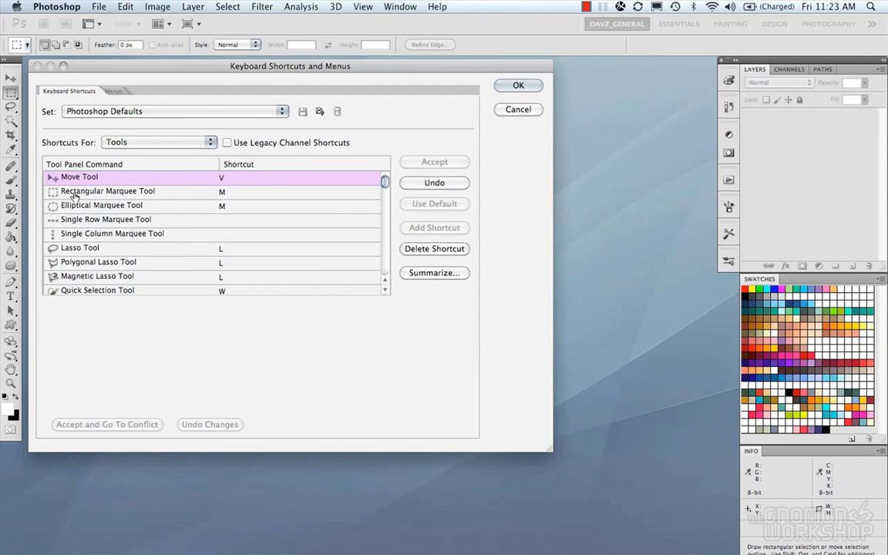
- Change the Move Tool shortcut from V to B and accept the Brush Tool conflict
{"action": "left_click", "coordinate": [254, 177]}
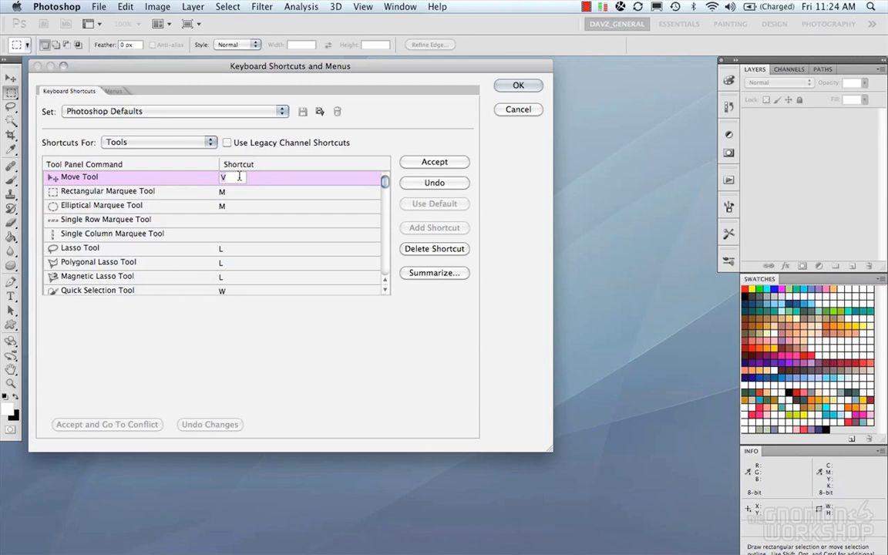
{"action": "key", "text": "b"}
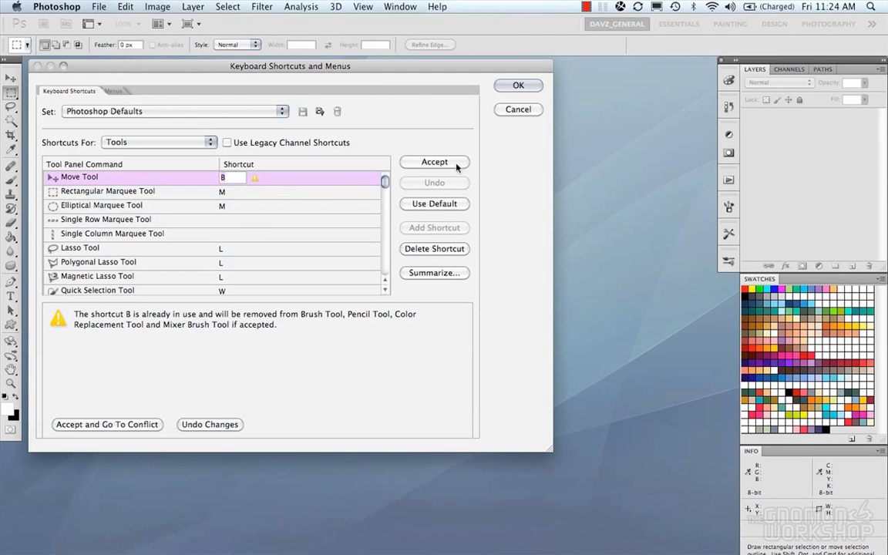
{"action": "left_click", "coordinate": [435, 163]}
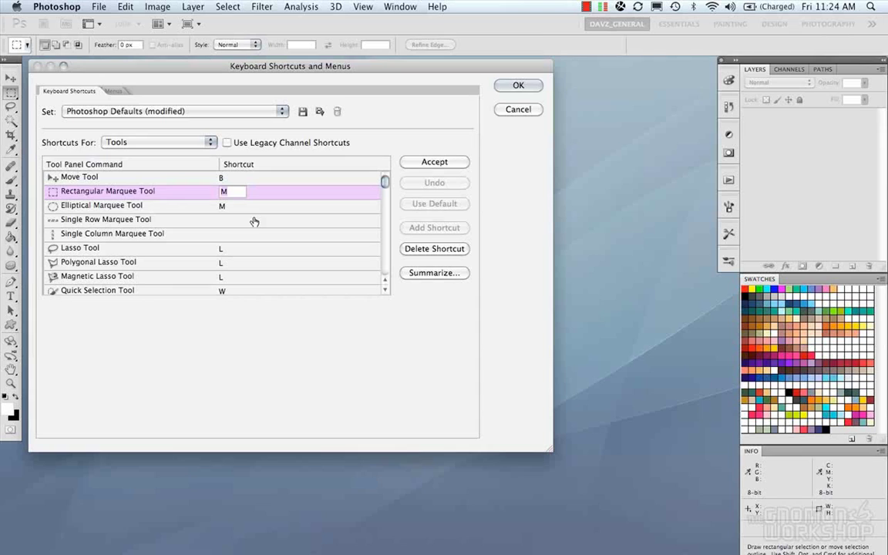
- Assign M to both the Single Row and Single Column Marquee Tools
{"action": "left_click", "coordinate": [103, 221]}
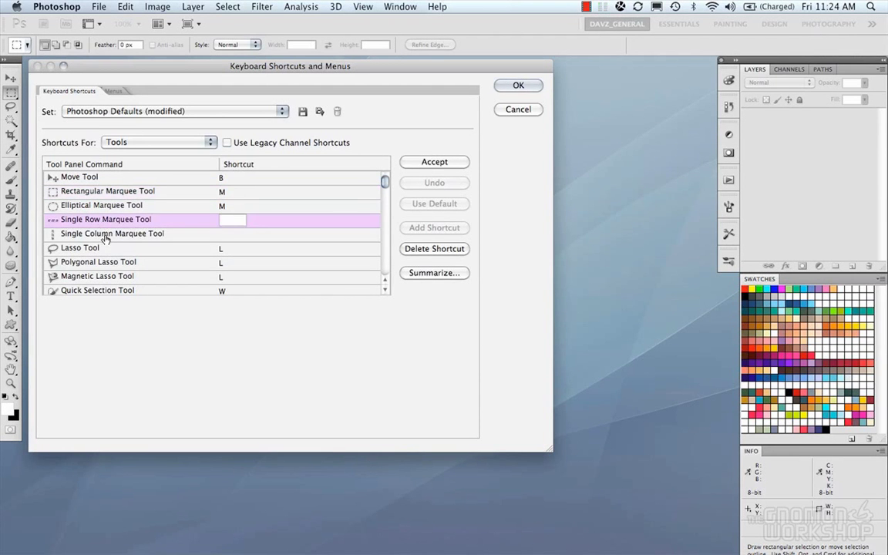
{"action": "key", "text": "Down"}
{"action": "key", "text": "Up"}
{"action": "key", "text": "m"}
{"action": "left_click", "coordinate": [240, 233]}
{"action": "key", "text": "m"}
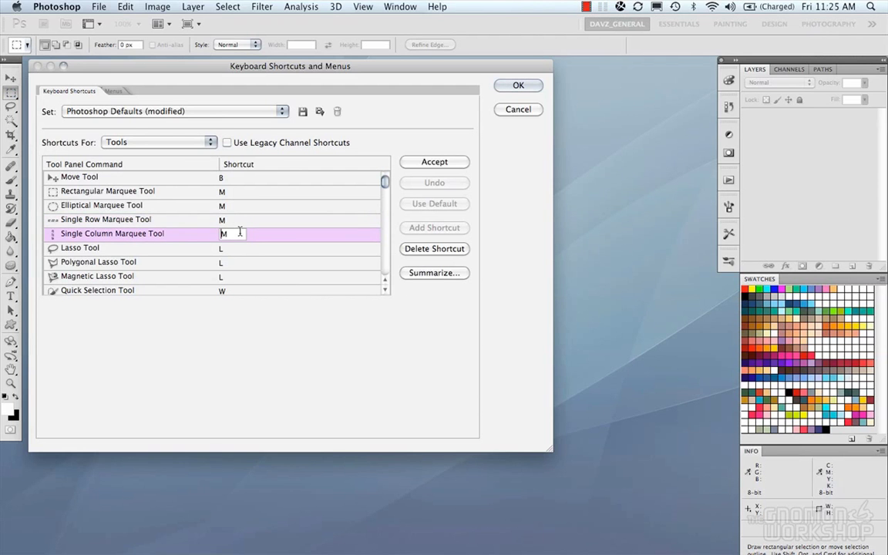
{"action": "left_click", "coordinate": [425, 164]}
- Restore V as the Move Tool shortcut and save the shortcut changes
{"action": "left_click", "coordinate": [224, 177]}
{"action": "type", "text": "v"}
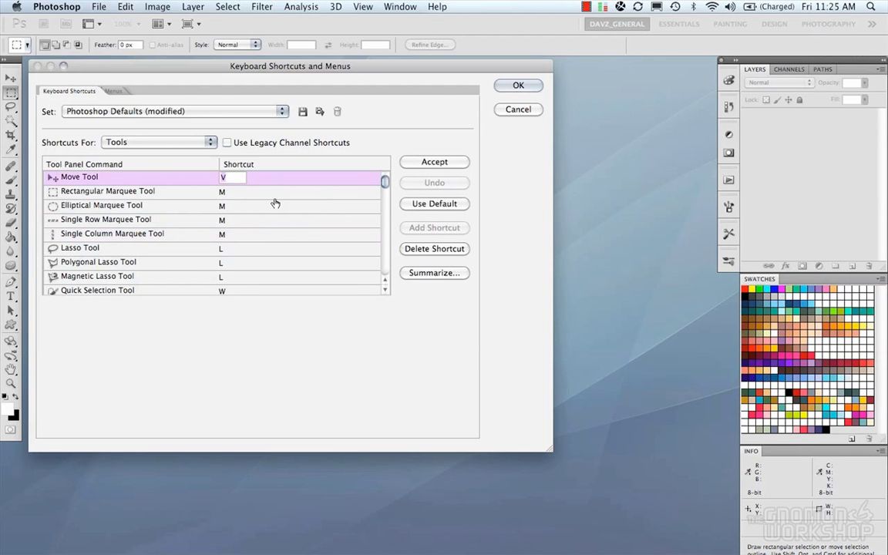
{"action": "left_click", "coordinate": [434, 164]}
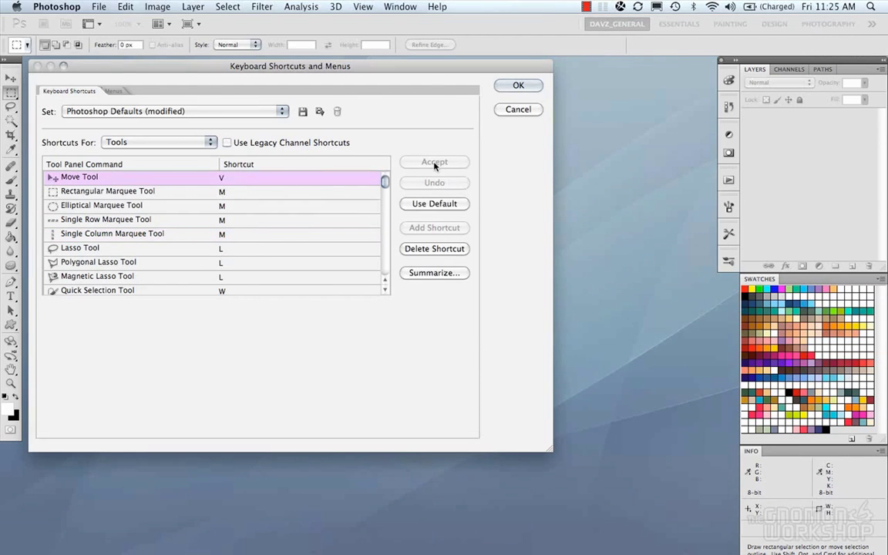
{"action": "left_click", "coordinate": [518, 85]}
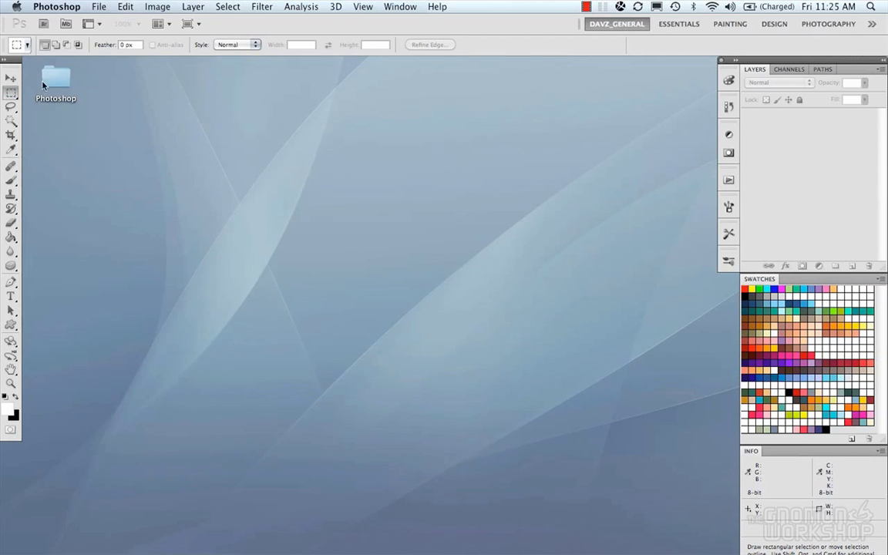
- Show the marquee flyout, then use Shift+M to reach Elliptical and then Single Column Marquee
{"action": "mouse_move", "coordinate": [10, 92]}
{"action": "left_mouse_down"}
{"action": "mouse_move", "coordinate": [104, 115]}
{"action": "mouse_move", "coordinate": [105, 125]}
{"action": "mouse_move", "coordinate": [105, 115]}
{"action": "mouse_move", "coordinate": [104, 125]}
{"action": "mouse_move", "coordinate": [15, 96]}
{"action": "left_mouse_up"}
{"action": "key", "text": "shift+m"}
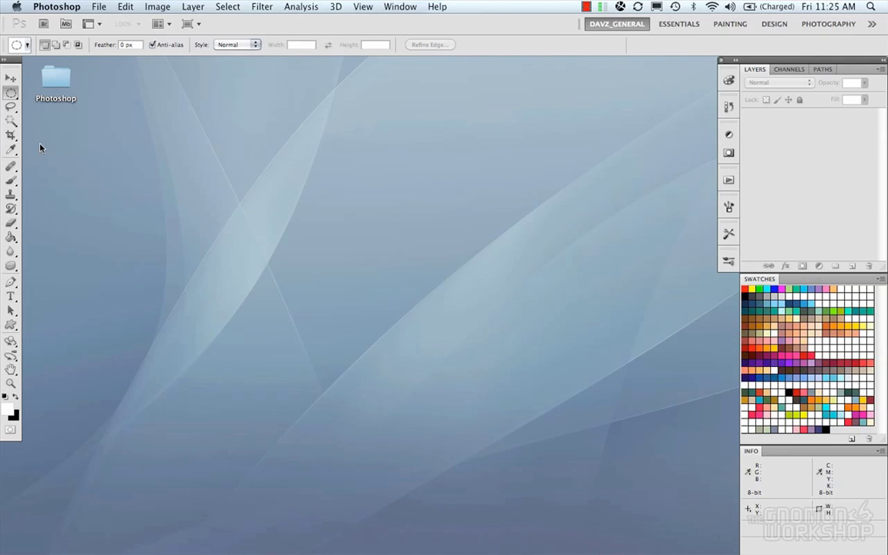
{"action": "key", "text": "shift+m"}
{"action": "key", "text": "shift+m"}
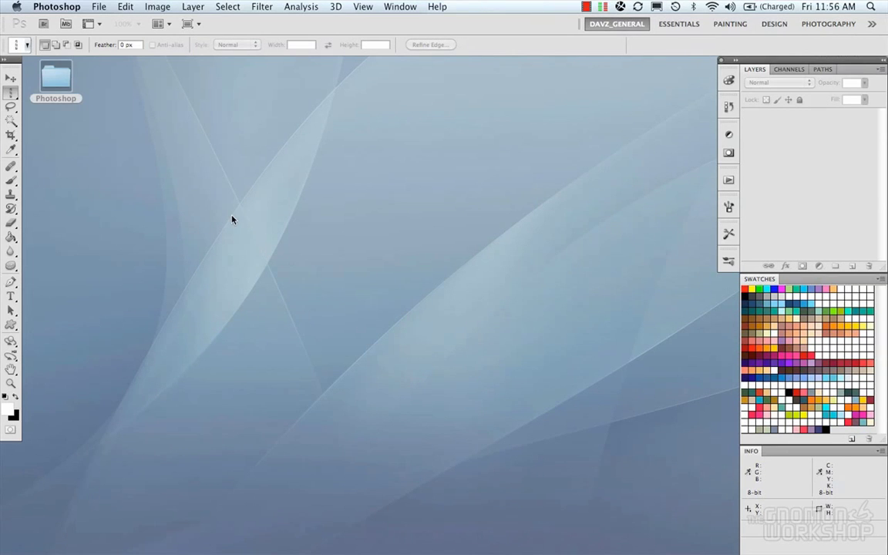
- Reopen Keyboard Shortcuts and list the Panel Menus shortcuts
{"action": "key", "text": "super+alt+shift+k"}
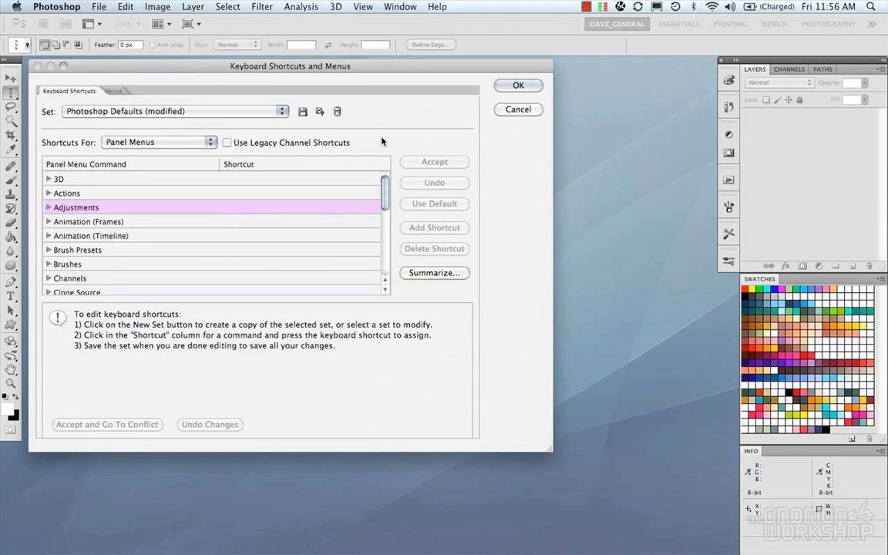
{"action": "left_click", "coordinate": [153, 142]}
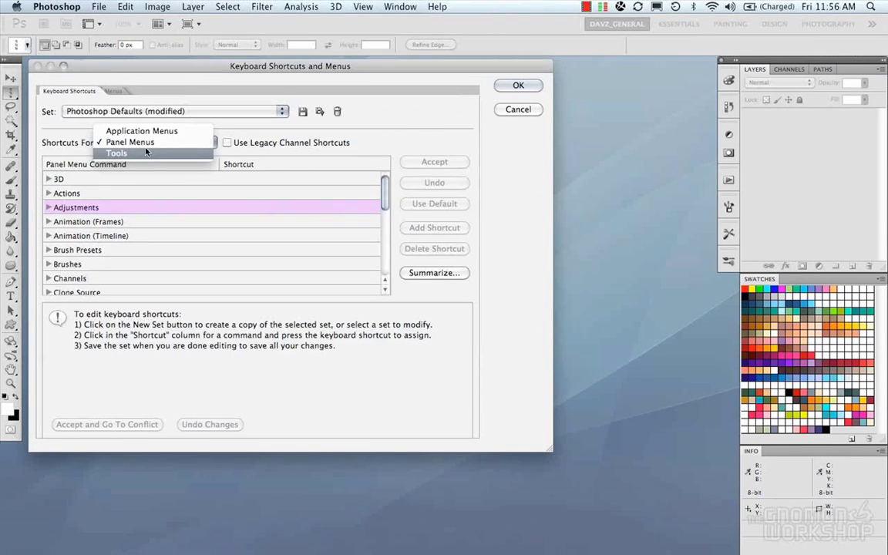
{"action": "left_click", "coordinate": [147, 145]}
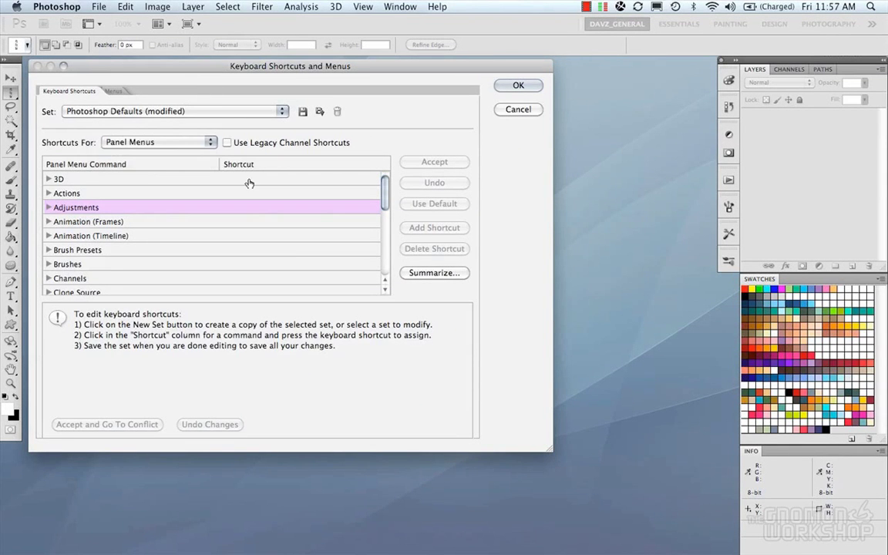
{"action": "left_click", "coordinate": [170, 140]}
{"action": "left_click", "coordinate": [186, 146]}
{"action": "left_click", "coordinate": [788, 69]}
{"action": "left_click", "coordinate": [761, 71]}
- Browse the Channels group, expand the Actions panel commands, and begin editing Button Mode's shortcut
{"action": "scroll", "coordinate": [118, 259], "scroll_direction": "down", "scroll_amount": 2}
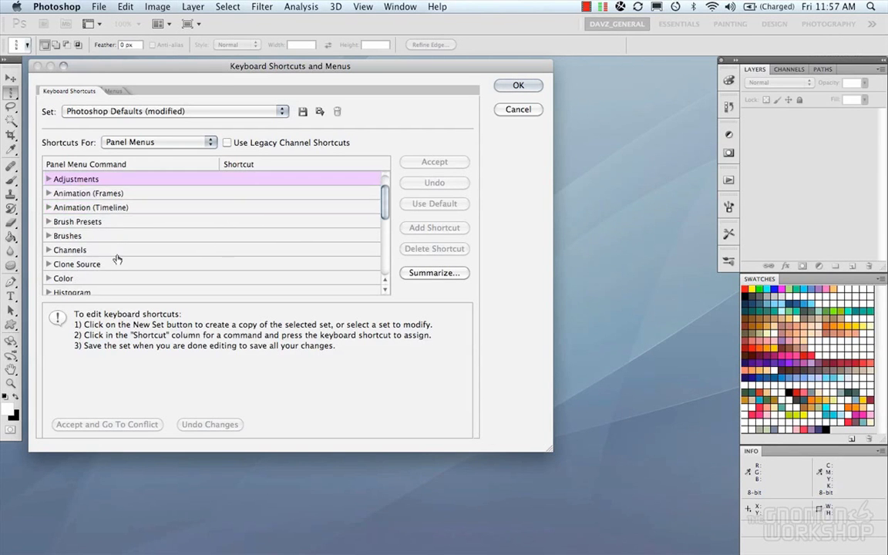
{"action": "left_click", "coordinate": [52, 250]}
{"action": "scroll", "coordinate": [77, 260], "scroll_direction": "down", "scroll_amount": 2}
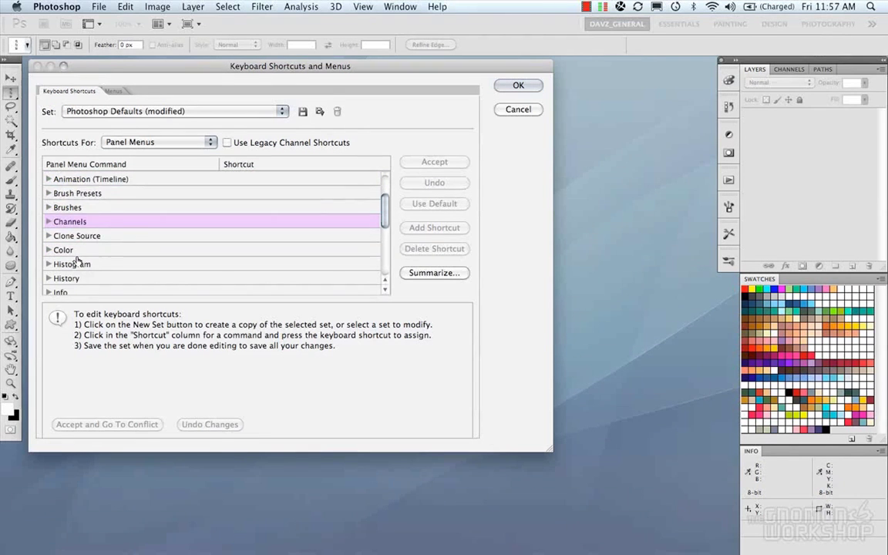
{"action": "scroll", "coordinate": [77, 260], "scroll_direction": "down", "scroll_amount": 3}
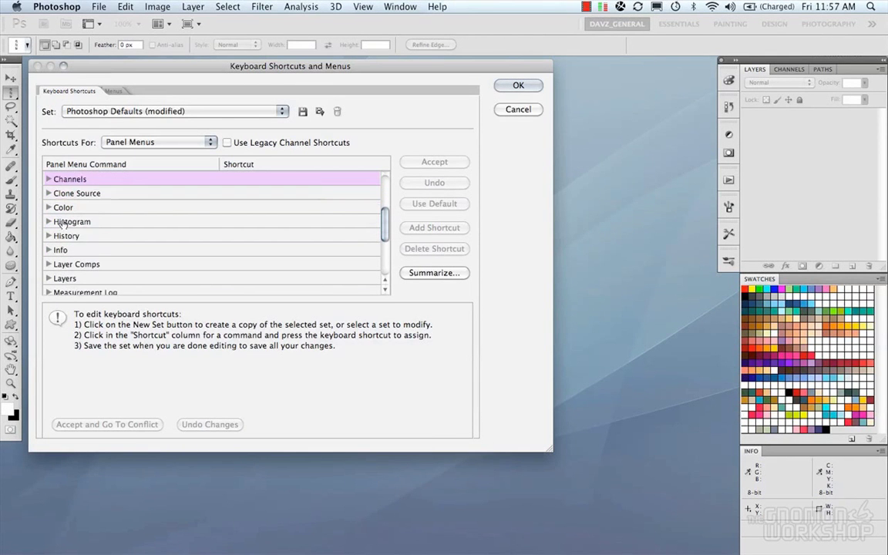
{"action": "left_click", "coordinate": [48, 179]}
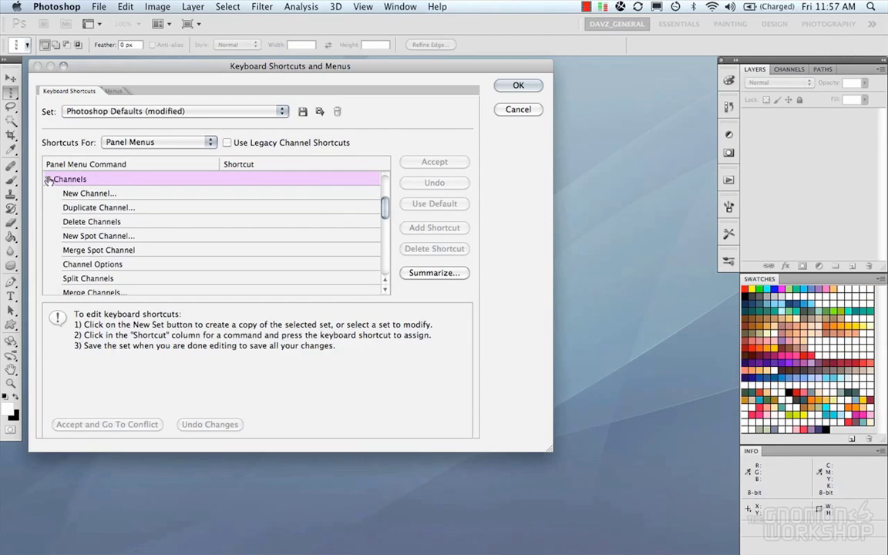
{"action": "scroll", "coordinate": [142, 220], "scroll_direction": "down", "scroll_amount": 2}
{"action": "scroll", "coordinate": [150, 258], "scroll_direction": "up", "scroll_amount": 2}
{"action": "left_click", "coordinate": [49, 178]}
{"action": "scroll", "coordinate": [146, 231], "scroll_direction": "up", "scroll_amount": 2}
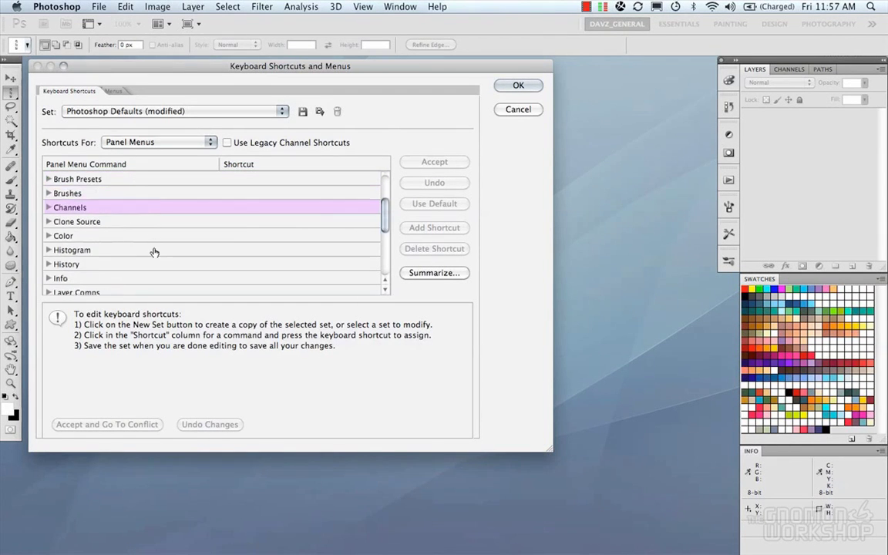
{"action": "scroll", "coordinate": [154, 252], "scroll_direction": "up", "scroll_amount": 4}
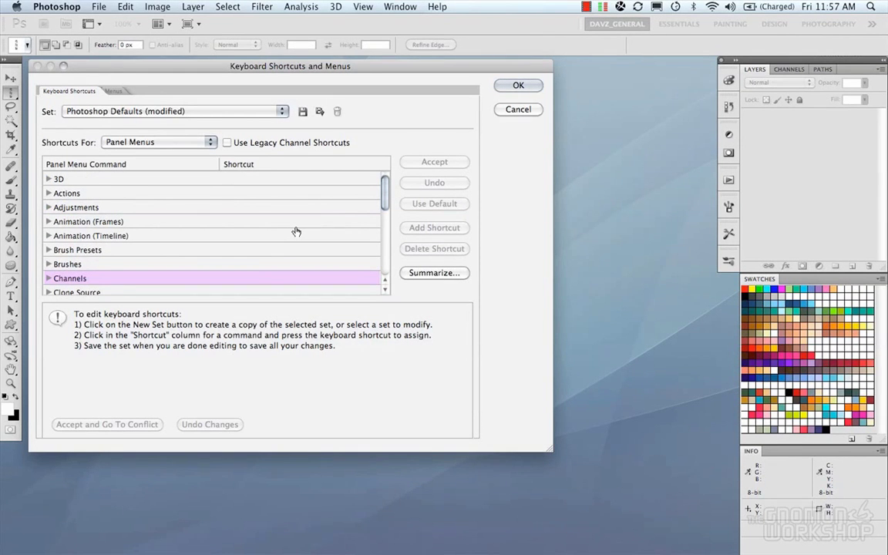
{"action": "left_click", "coordinate": [55, 179]}
{"action": "left_click", "coordinate": [48, 193]}
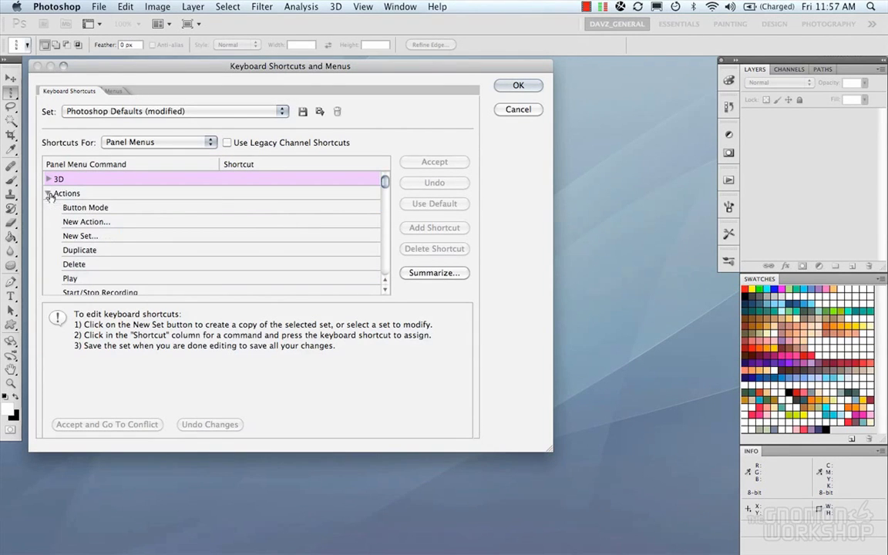
{"action": "left_click", "coordinate": [245, 207]}
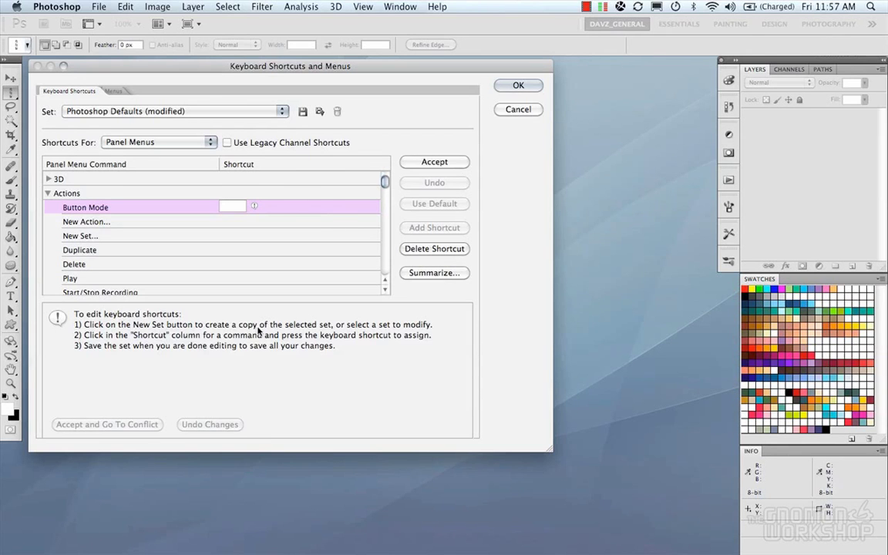
- Cancel the Button Mode edit and save a Summarize file named DAVZ_Test, overwriting the existing one
{"action": "left_click", "coordinate": [458, 235]}
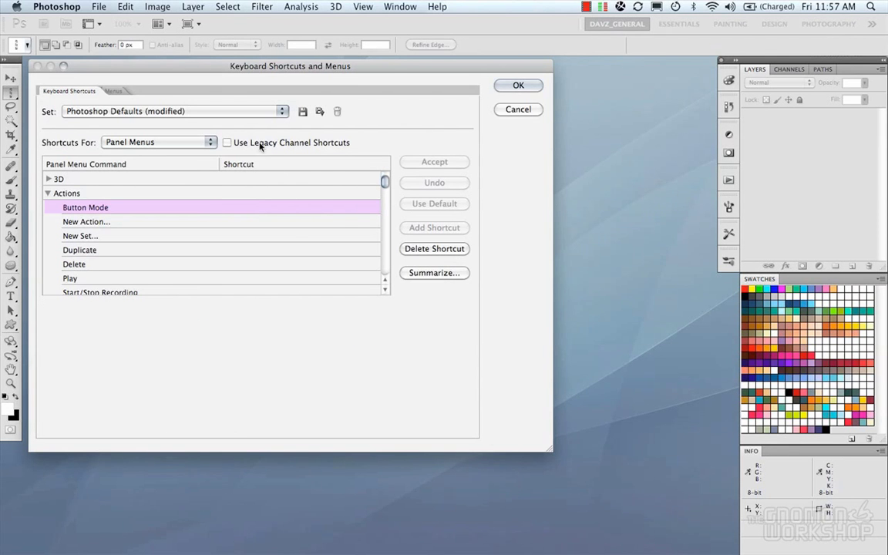
{"action": "left_click", "coordinate": [451, 273]}
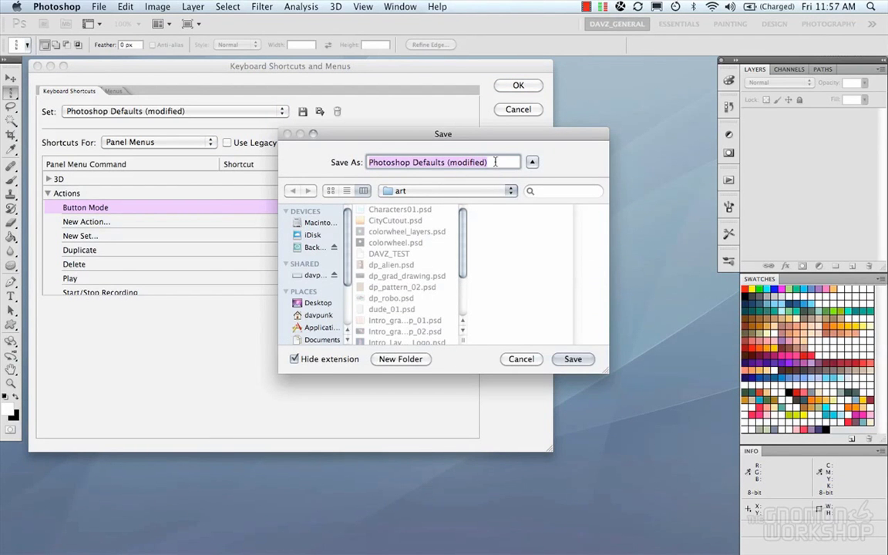
{"action": "double_click", "coordinate": [452, 163]}
{"action": "triple_click", "coordinate": [451, 163]}
{"action": "type", "text": "DA"}
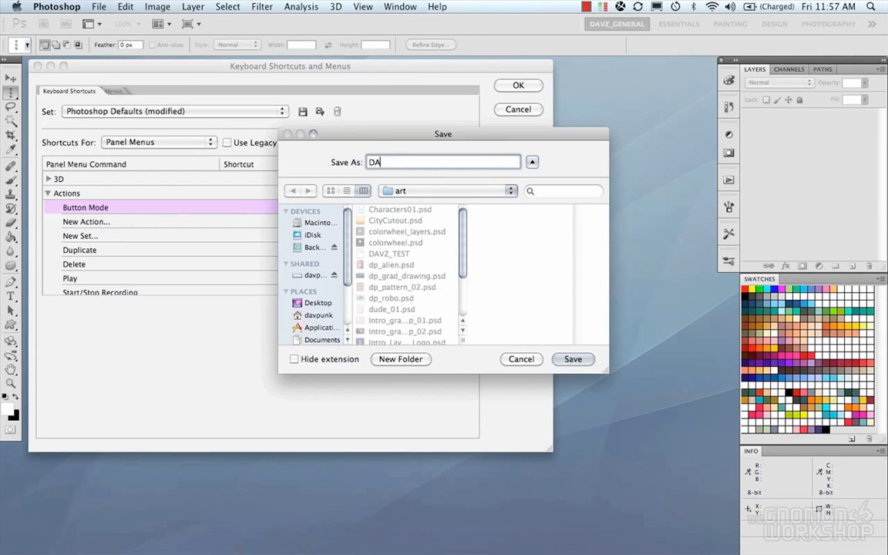
{"action": "type", "text": "VZ_Test"}
{"action": "left_click", "coordinate": [572, 357]}
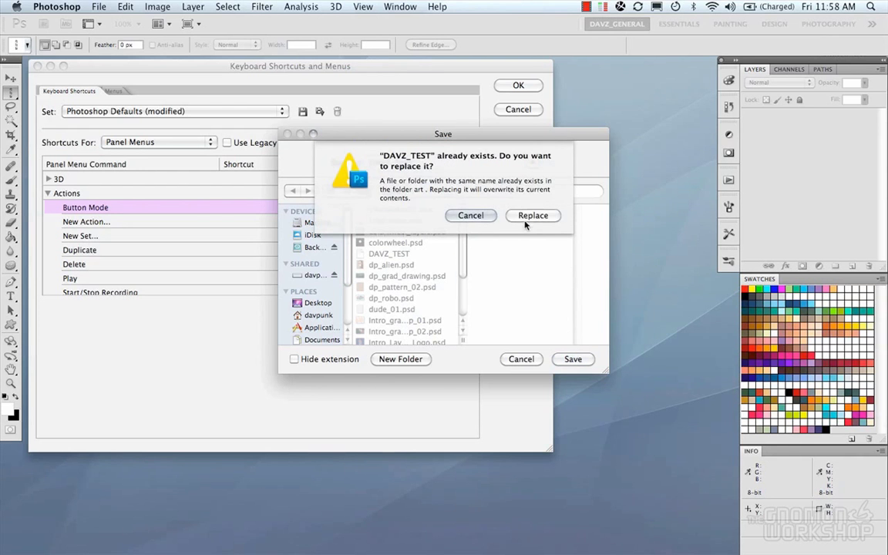
{"action": "left_click", "coordinate": [532, 204]}
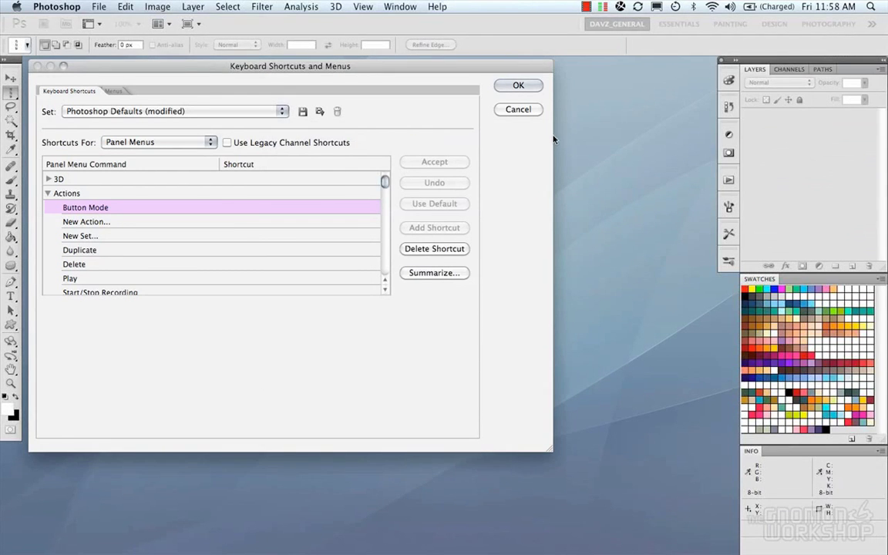
- Close the shortcuts dialog, enlarge the DAVZ_Test summary in TextEdit, scroll through it, and close it
{"action": "left_click", "coordinate": [520, 85]}
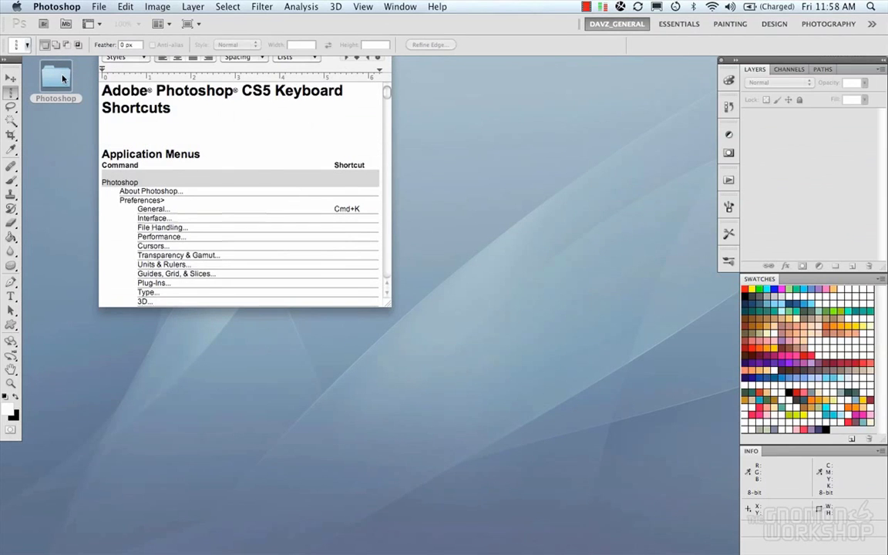
{"action": "key", "text": "Tab"}
{"action": "left_click_drag", "start_coordinate": [308, 42], "coordinate": [312, 61]}
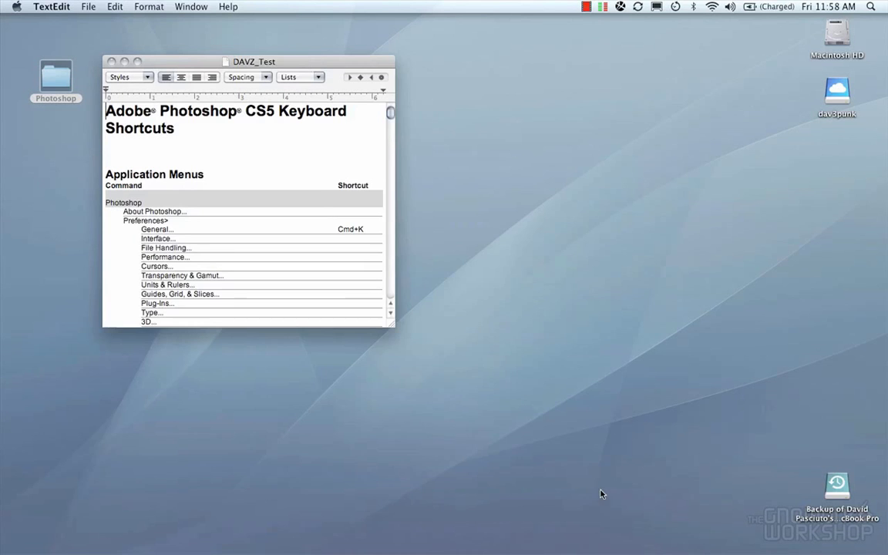
{"action": "left_click_drag", "start_coordinate": [601, 493], "coordinate": [617, 507]}
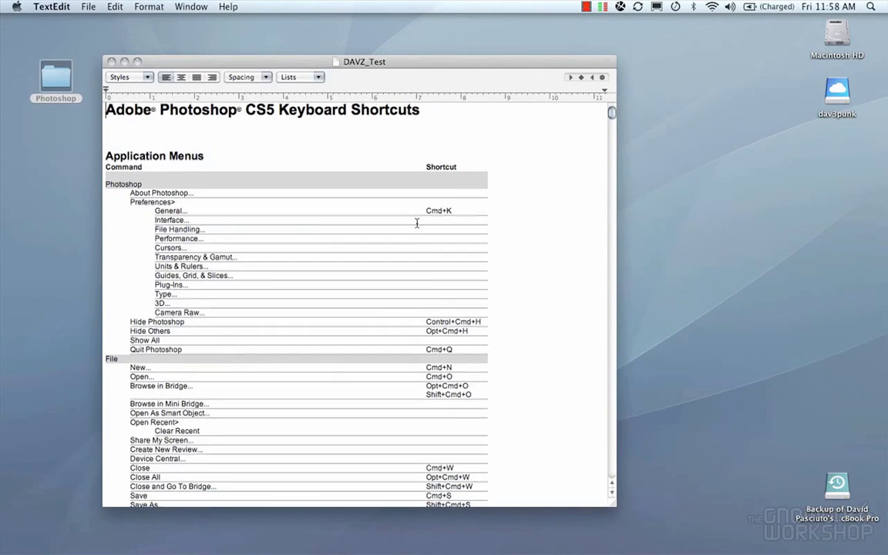
{"action": "scroll", "coordinate": [416, 223], "scroll_direction": "down", "scroll_amount": 5}
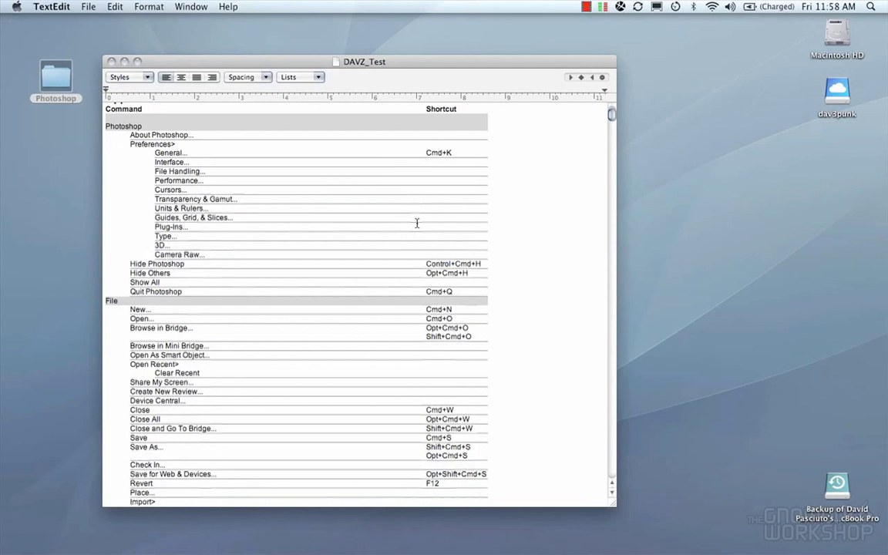
{"action": "scroll", "coordinate": [416, 223], "scroll_direction": "down", "scroll_amount": 10}
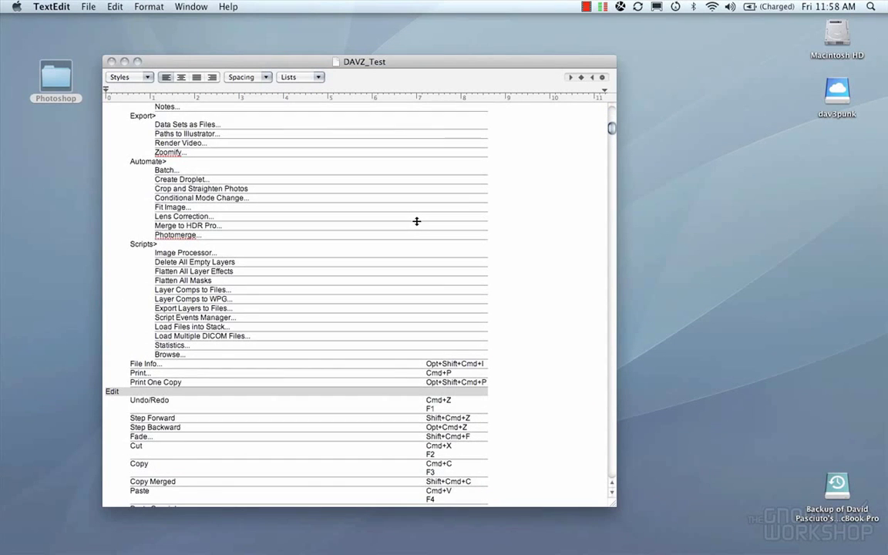
{"action": "scroll", "coordinate": [416, 221], "scroll_direction": "up", "scroll_amount": 15}
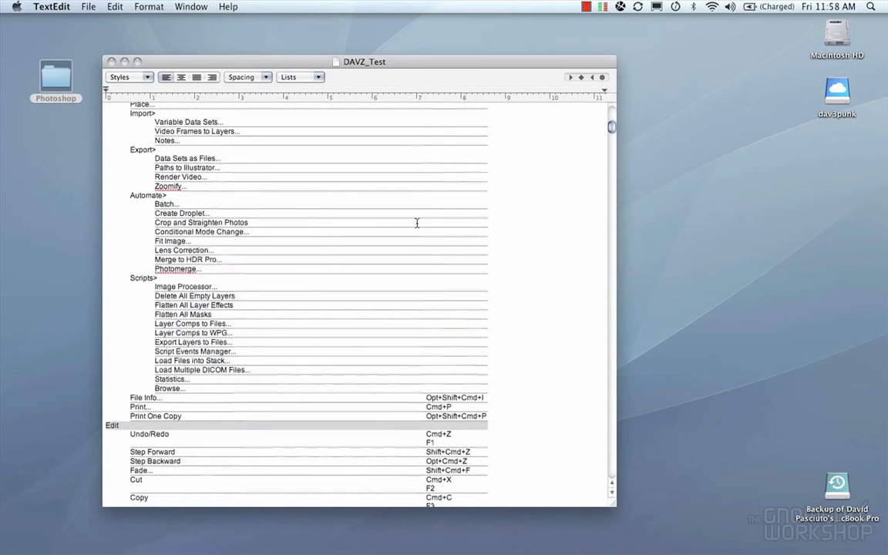
{"action": "left_click", "coordinate": [111, 61]}
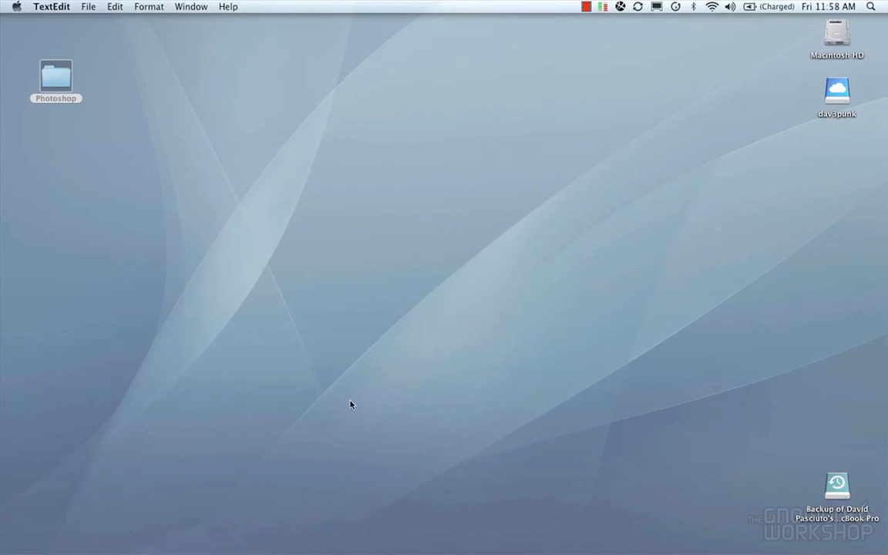
- Return to Photoshop, reopen Keyboard Shortcuts, and list shortcuts for Application Menus
{"action": "key", "text": "super+Tab"}
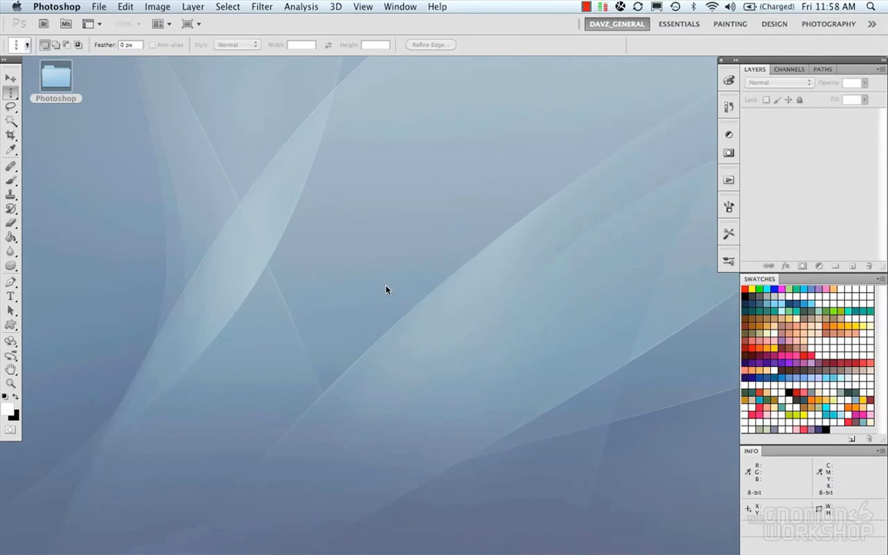
{"action": "key", "text": "alt+shift+super+k"}
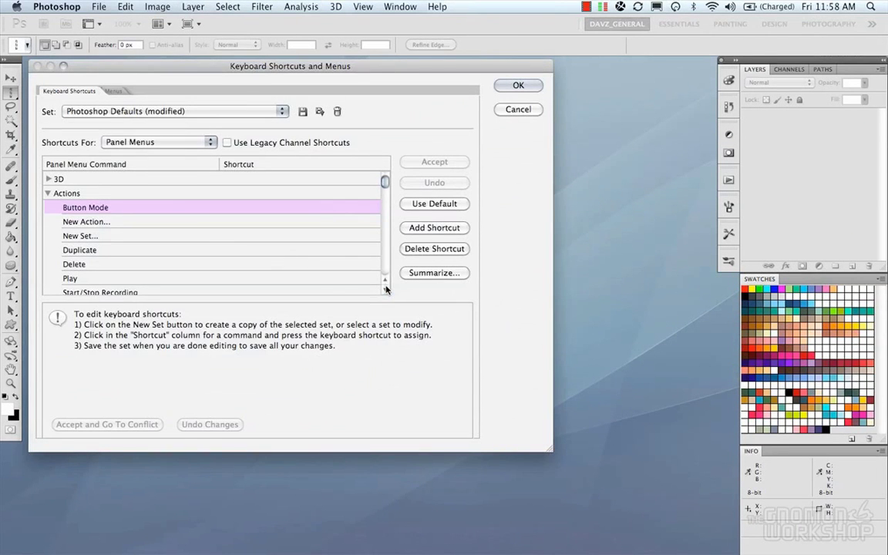
{"action": "left_click", "coordinate": [153, 144]}
{"action": "left_click", "coordinate": [154, 136]}
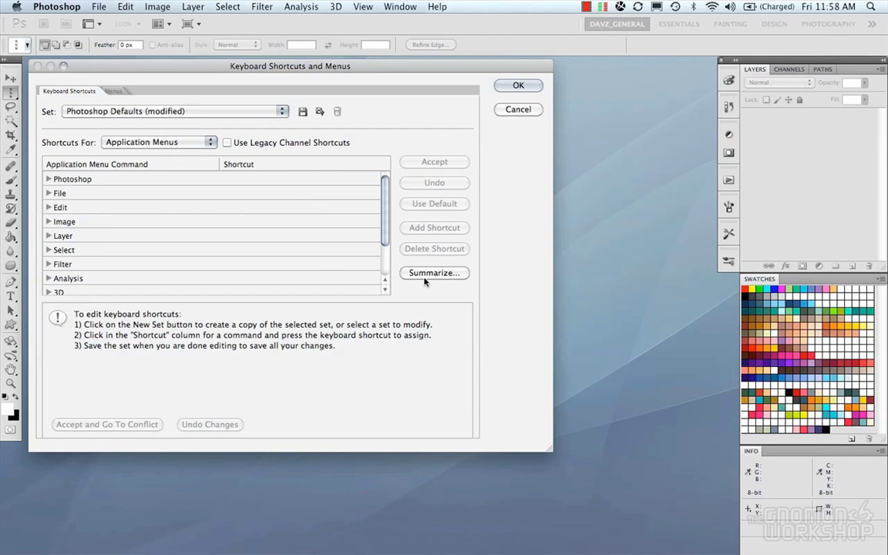
- Expand and collapse the Photoshop and File menu groups to inspect their shortcuts
{"action": "left_click", "coordinate": [51, 196]}
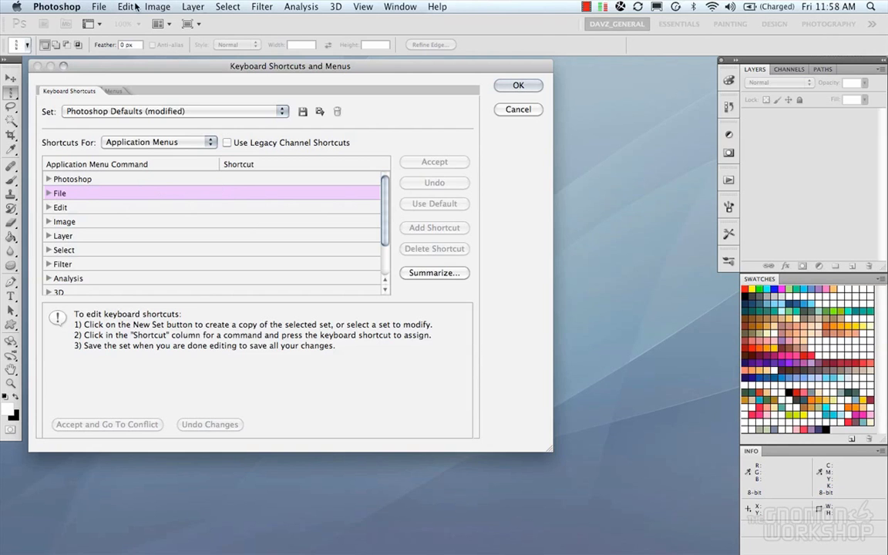
{"action": "left_click", "coordinate": [48, 179]}
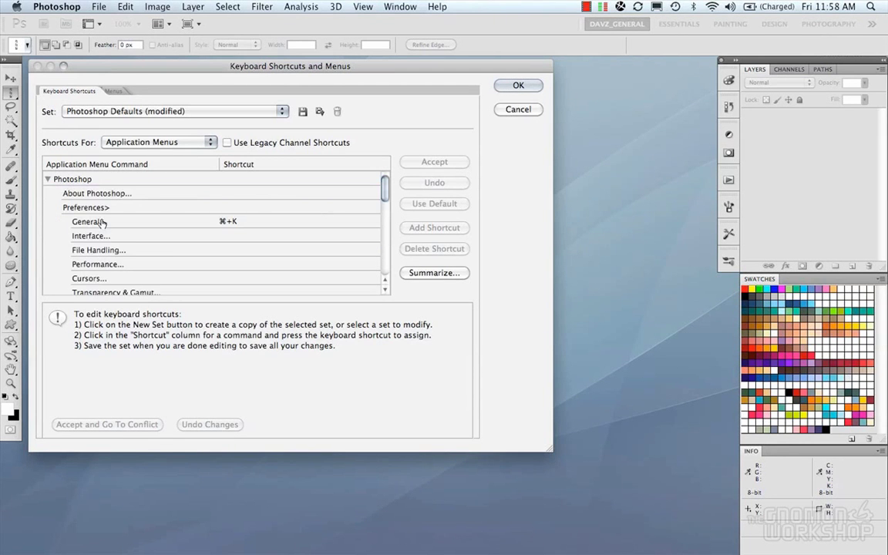
{"action": "scroll", "coordinate": [98, 222], "scroll_direction": "down", "scroll_amount": 1}
{"action": "scroll", "coordinate": [100, 219], "scroll_direction": "up", "scroll_amount": 1}
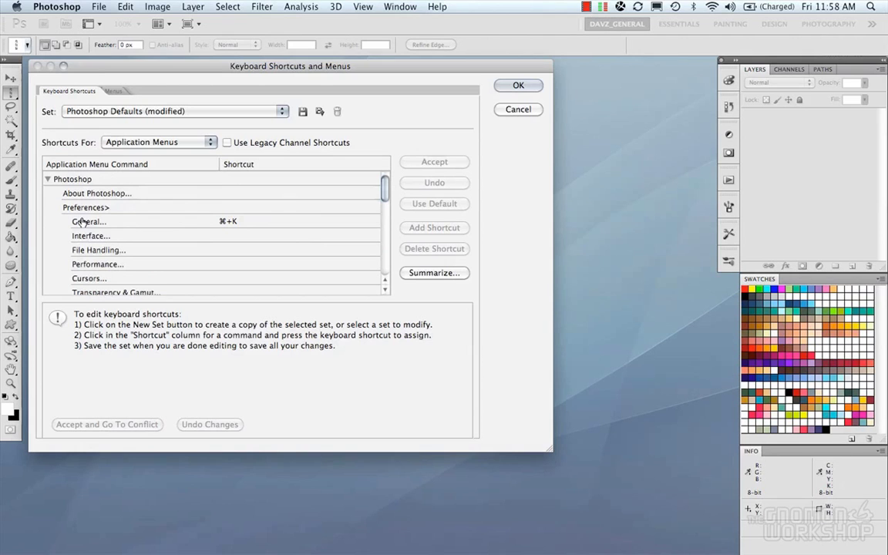
{"action": "scroll", "coordinate": [135, 232], "scroll_direction": "down", "scroll_amount": 1}
{"action": "scroll", "coordinate": [85, 204], "scroll_direction": "up", "scroll_amount": 1}
{"action": "left_click", "coordinate": [48, 179]}
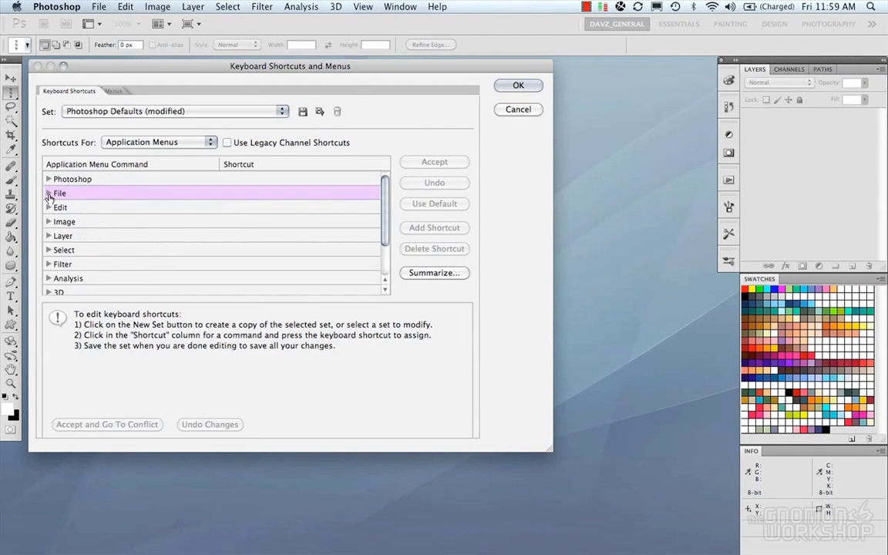
{"action": "left_click", "coordinate": [48, 194]}
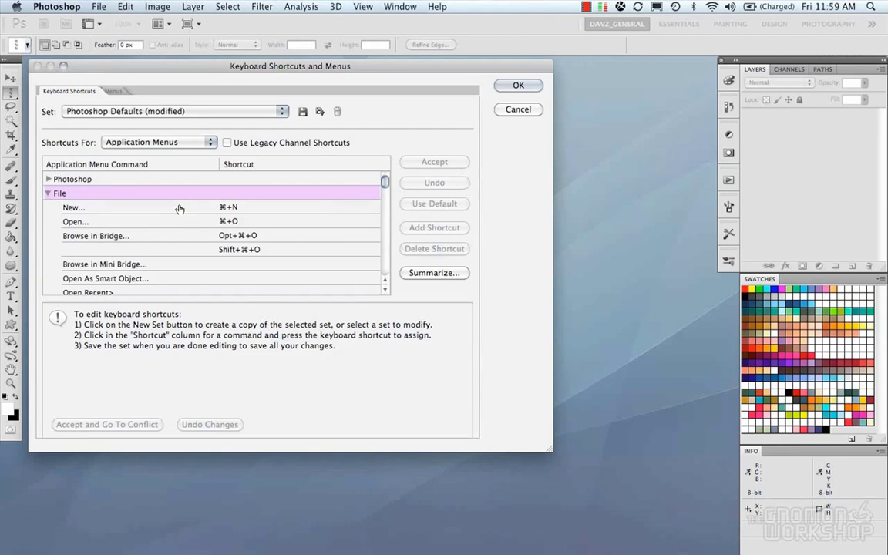
{"action": "left_click", "coordinate": [48, 194]}
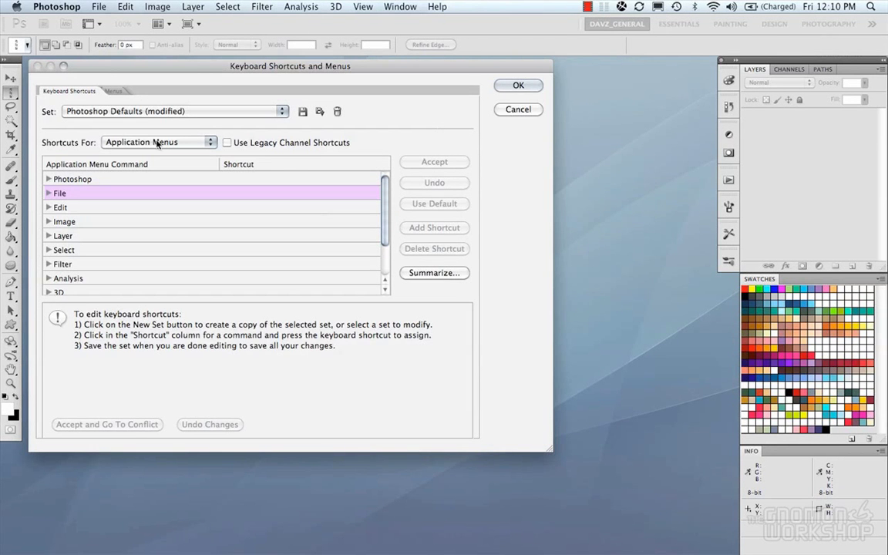
- Switch to the Menus settings, compare with the real File menu, and expand the File commands
{"action": "left_click", "coordinate": [114, 91]}
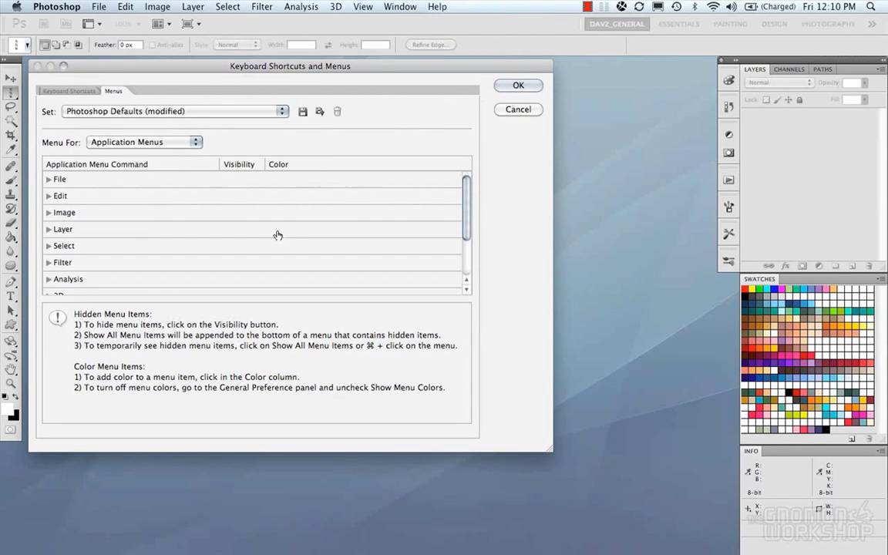
{"action": "left_click", "coordinate": [98, 6]}
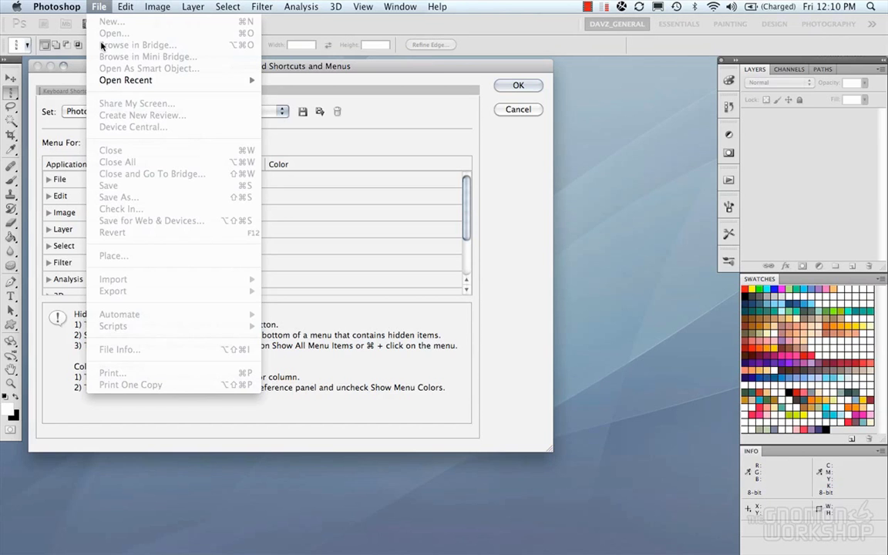
{"action": "left_click", "coordinate": [101, 5]}
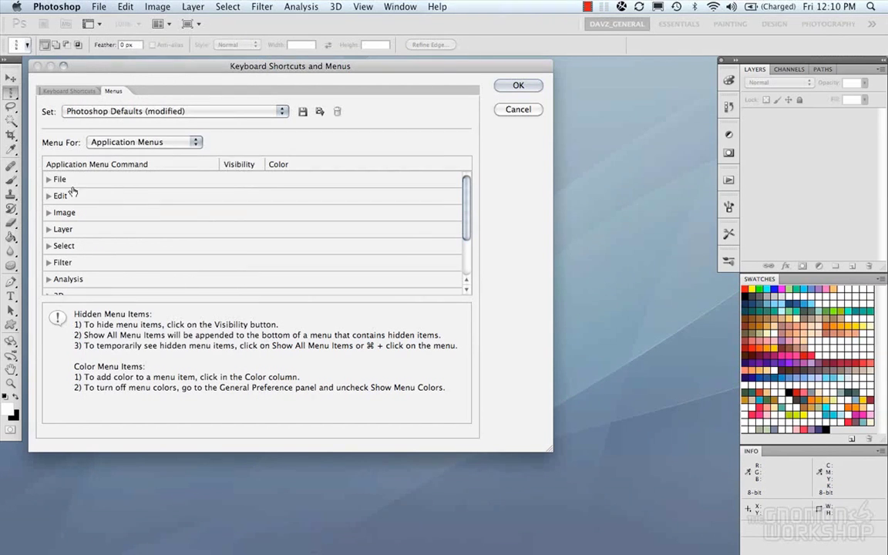
{"action": "left_click", "coordinate": [48, 179]}
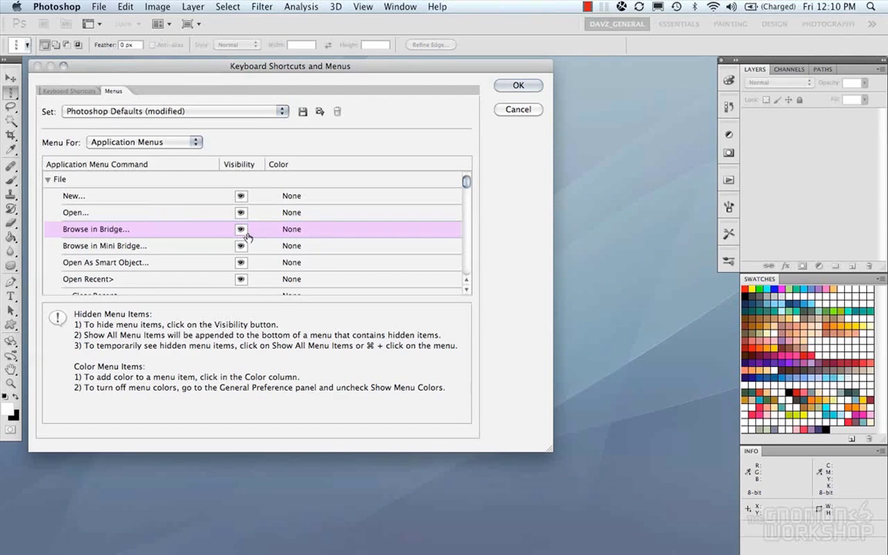
- Hide New, Open and Browse in Bridge, apply, and confirm they're missing from the File menu
{"action": "left_click", "coordinate": [112, 196]}
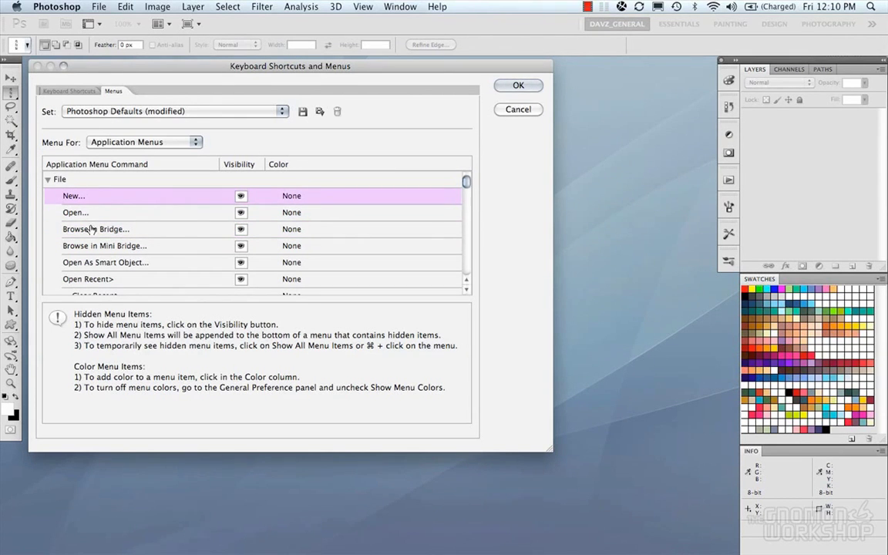
{"action": "left_click", "coordinate": [241, 195]}
{"action": "left_click", "coordinate": [240, 212]}
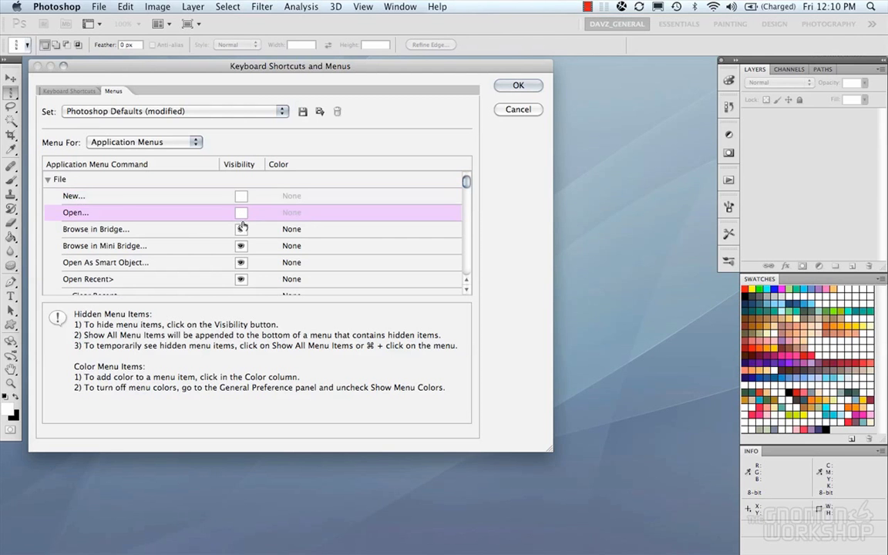
{"action": "left_click", "coordinate": [240, 228]}
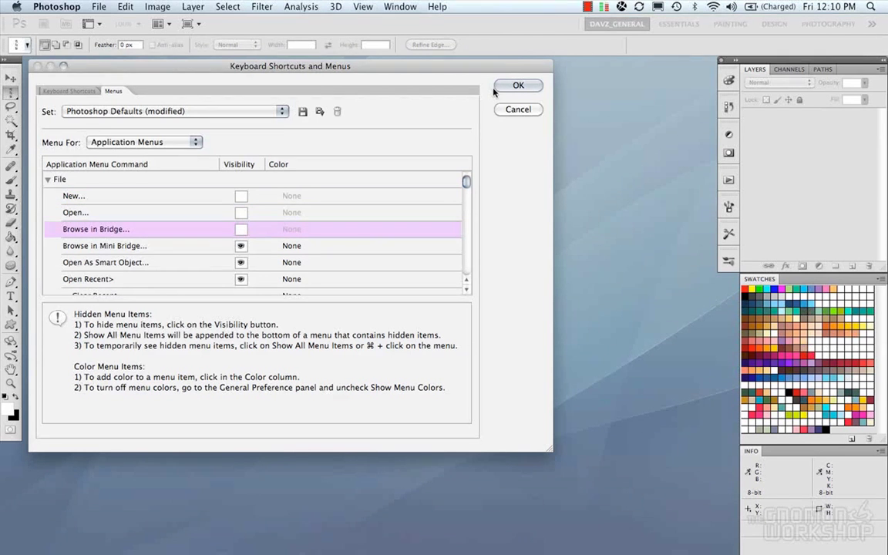
{"action": "left_click", "coordinate": [514, 85]}
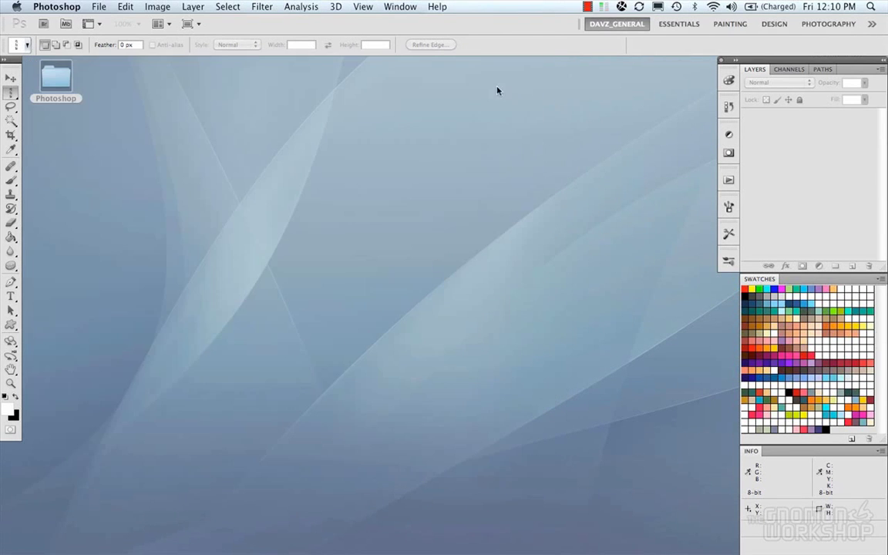
{"action": "left_click", "coordinate": [100, 7]}
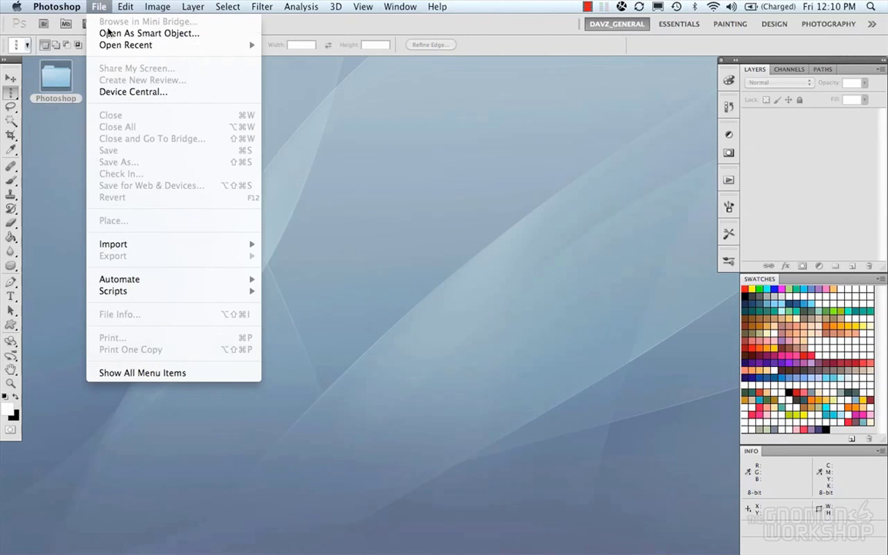
{"action": "left_click", "coordinate": [106, 4]}
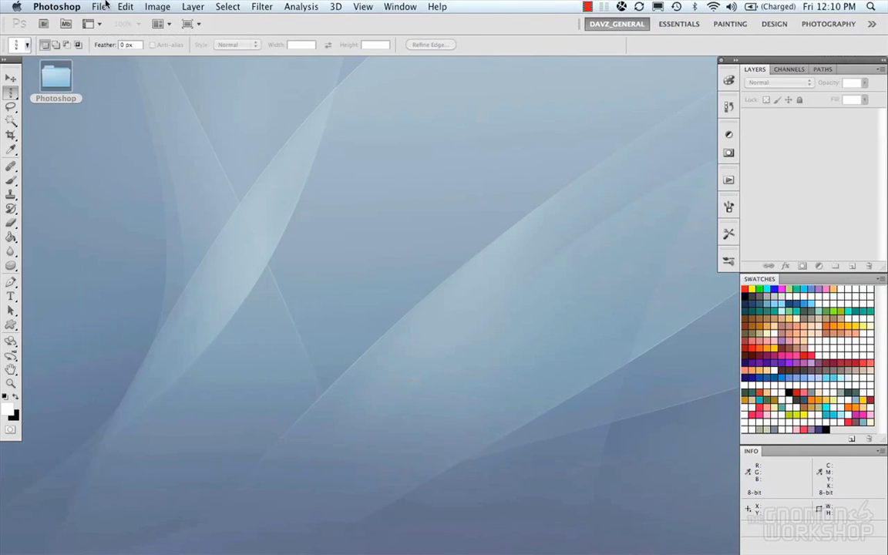
- Reopen the Menus settings and make New, Open and Browse in Bridge visible again
{"action": "key", "text": "alt+shift+super+k"}
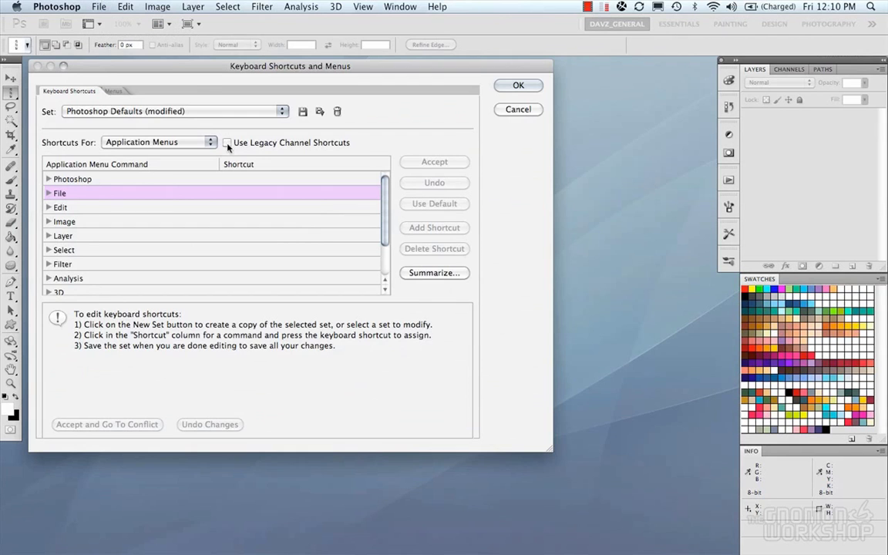
{"action": "left_click", "coordinate": [113, 91]}
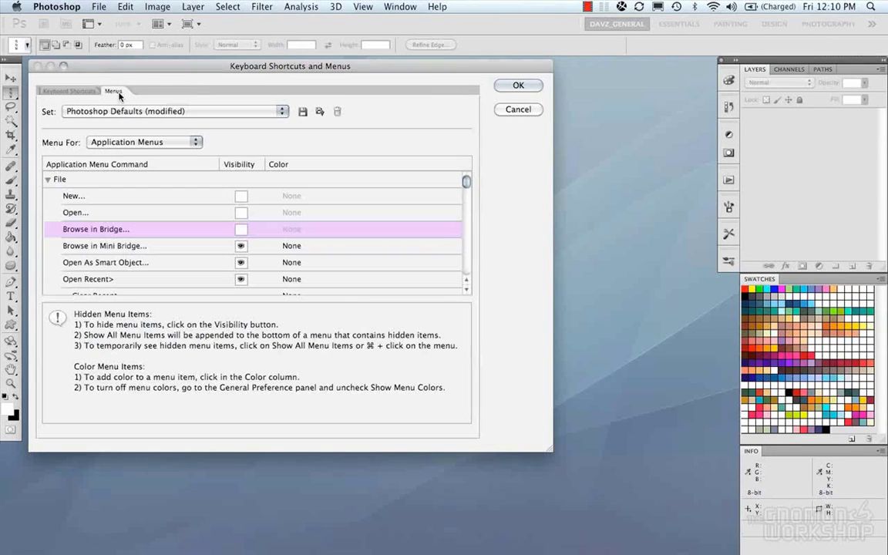
{"action": "left_click", "coordinate": [240, 196]}
{"action": "left_click", "coordinate": [241, 212]}
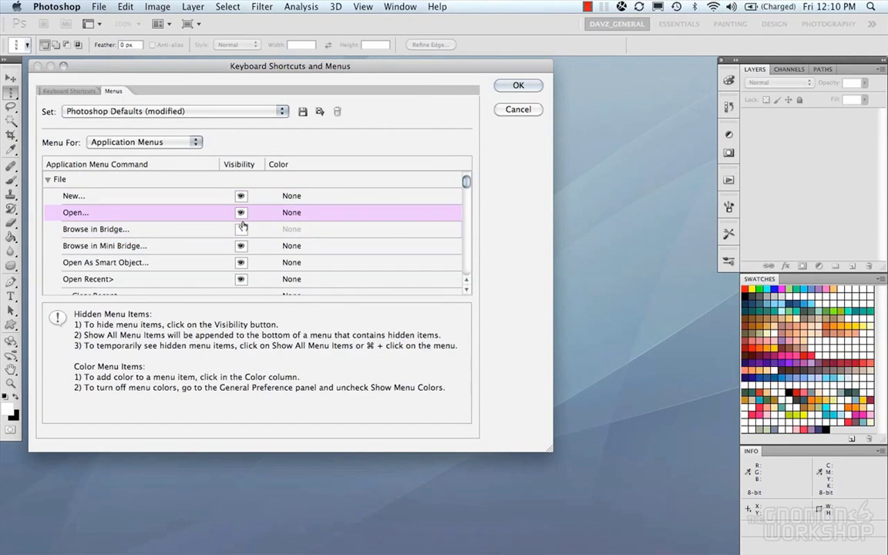
{"action": "left_click", "coordinate": [241, 229]}
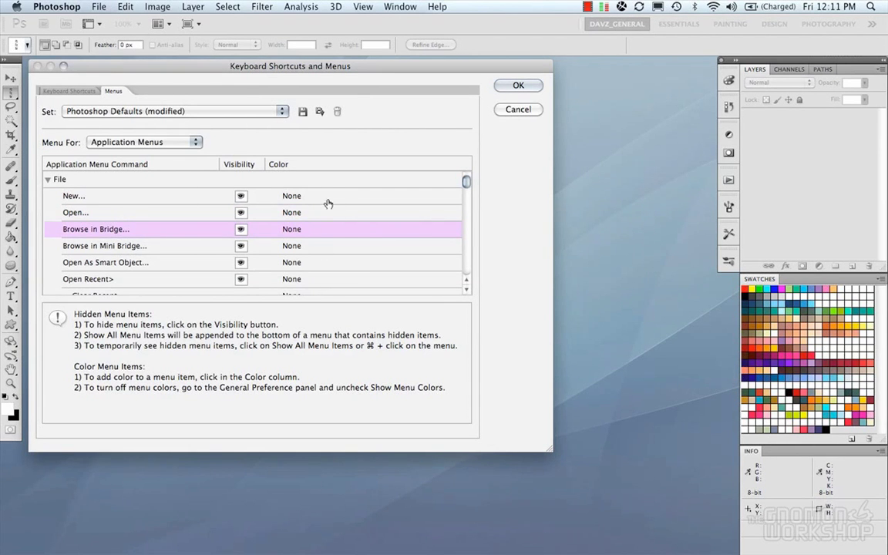
- Colour New red, Open orange and Browse in Bridge yellow, then view the File menu
{"action": "left_click", "coordinate": [298, 197]}
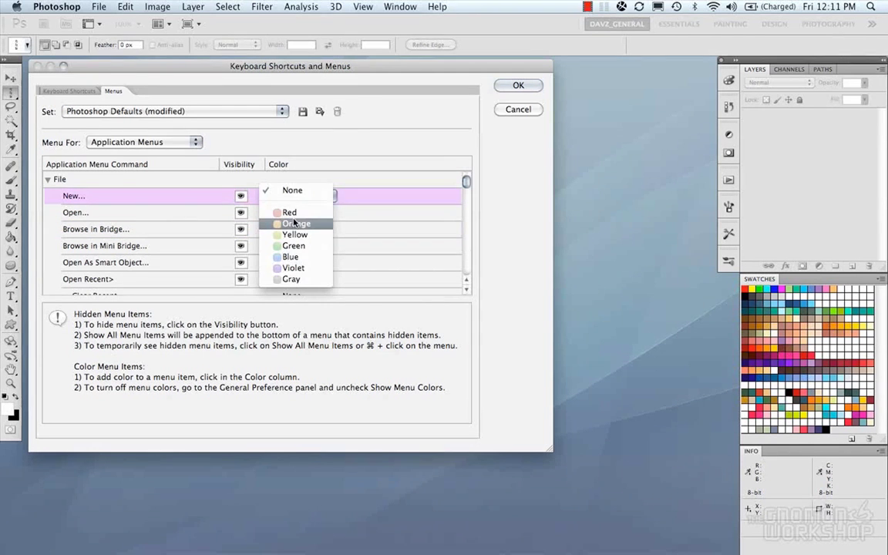
{"action": "left_click", "coordinate": [293, 216]}
{"action": "left_click", "coordinate": [298, 212]}
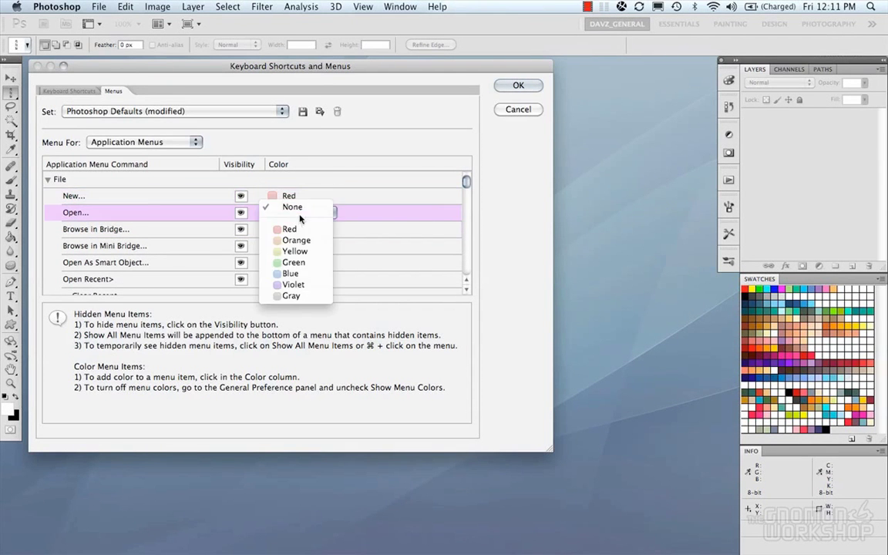
{"action": "left_click", "coordinate": [295, 240]}
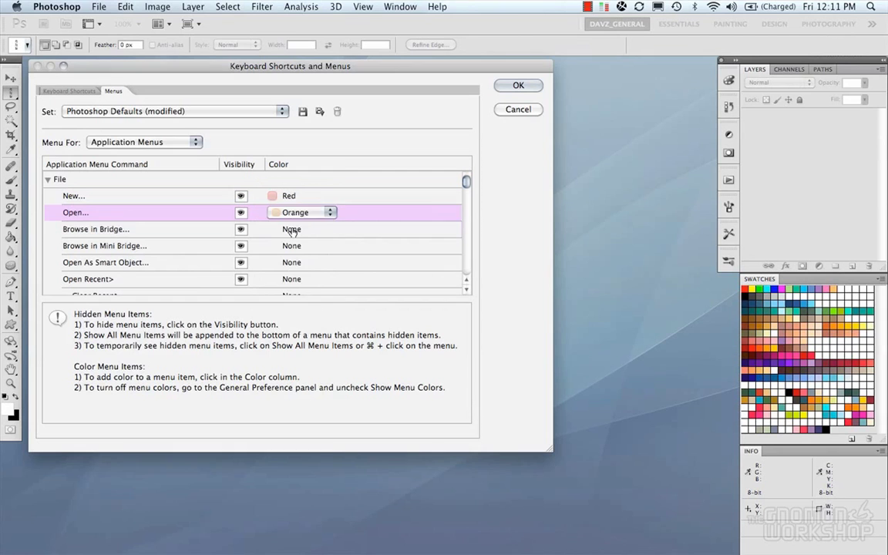
{"action": "left_click", "coordinate": [291, 228]}
{"action": "left_click", "coordinate": [291, 268]}
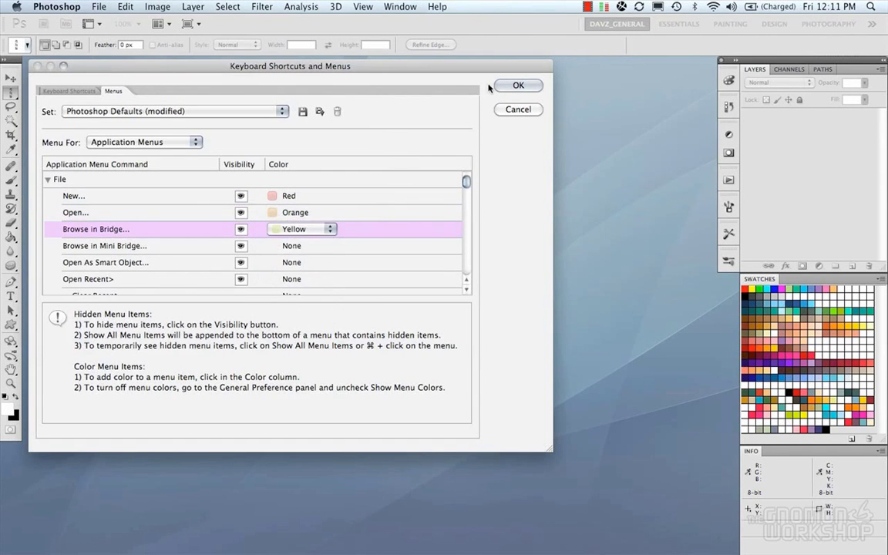
{"action": "left_click", "coordinate": [515, 86]}
{"action": "left_click", "coordinate": [90, 5]}
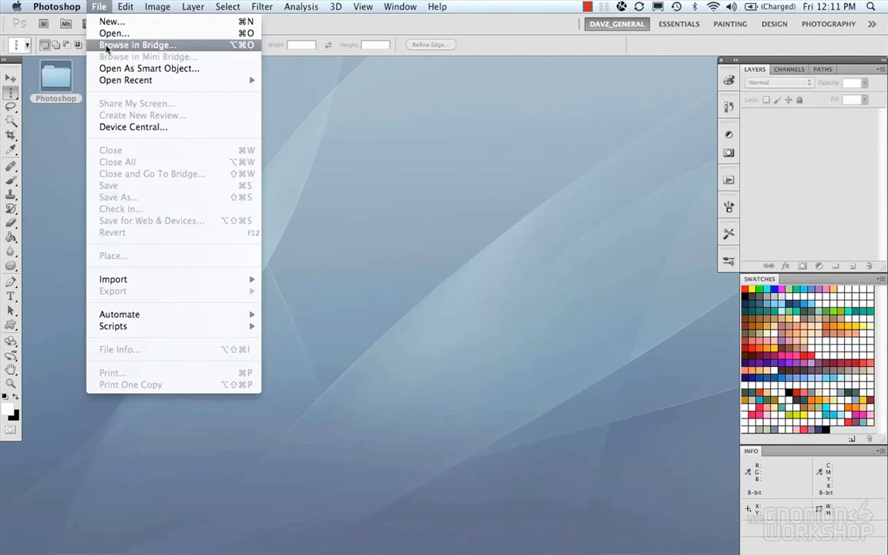
- Close the File menu, then reopen and dismiss the menu customisation settings
{"action": "left_click", "coordinate": [102, 5]}
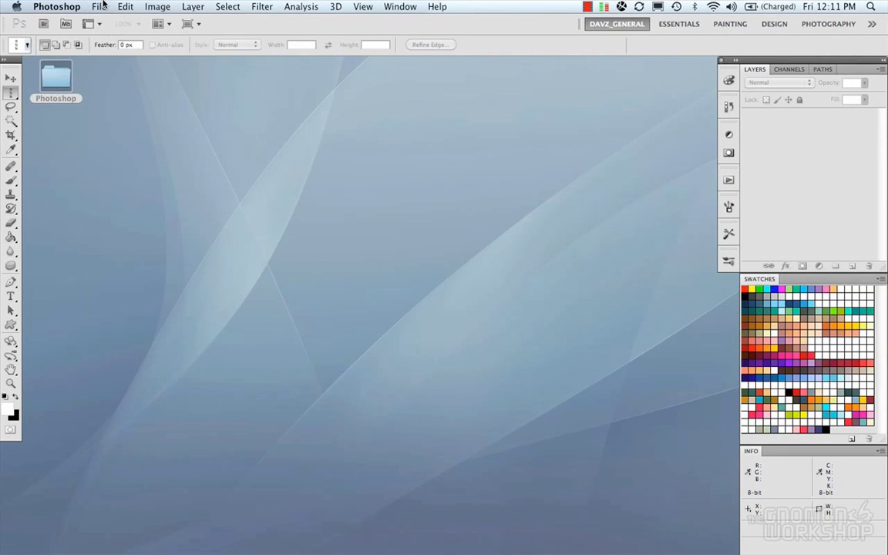
{"action": "key", "text": "super+alt+shift+k"}
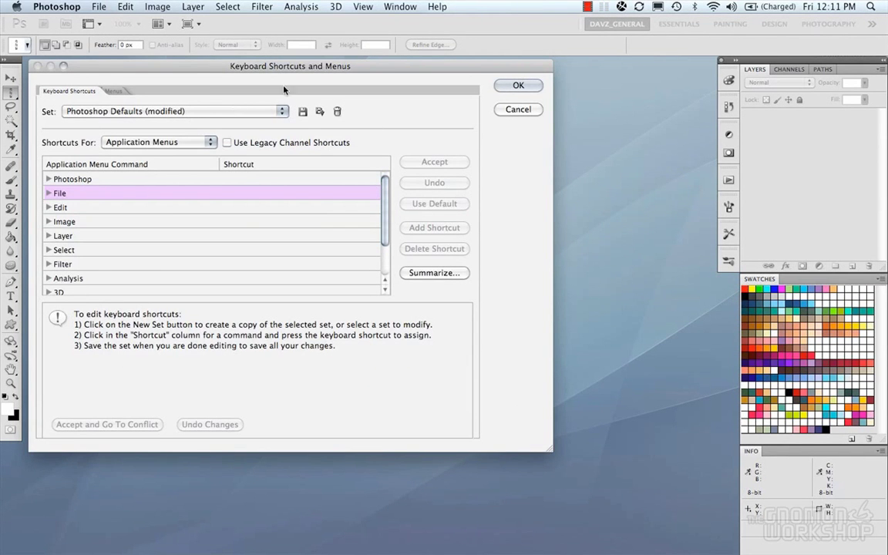
{"action": "left_click", "coordinate": [514, 87]}
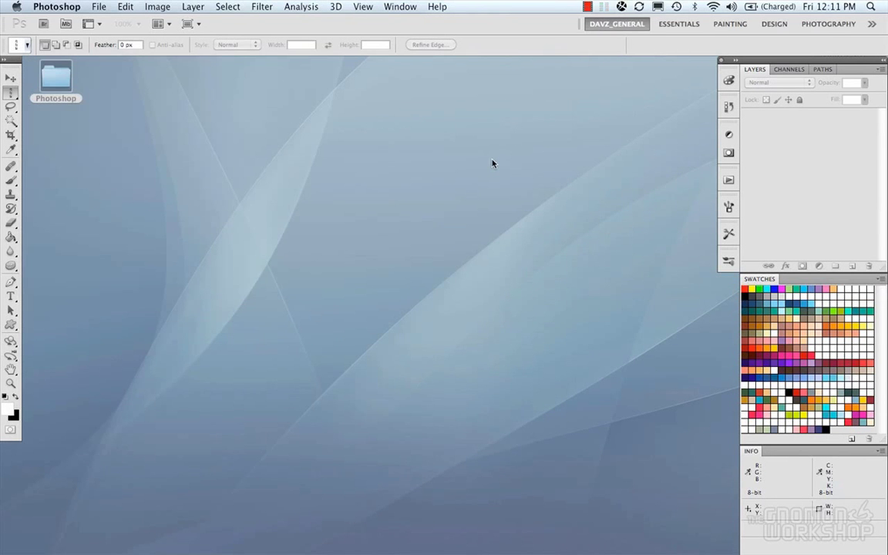
- Turn on Show Menu Colors in the Interface preferences and save the change
{"action": "key", "text": "i"}
{"action": "key", "text": "super+k"}
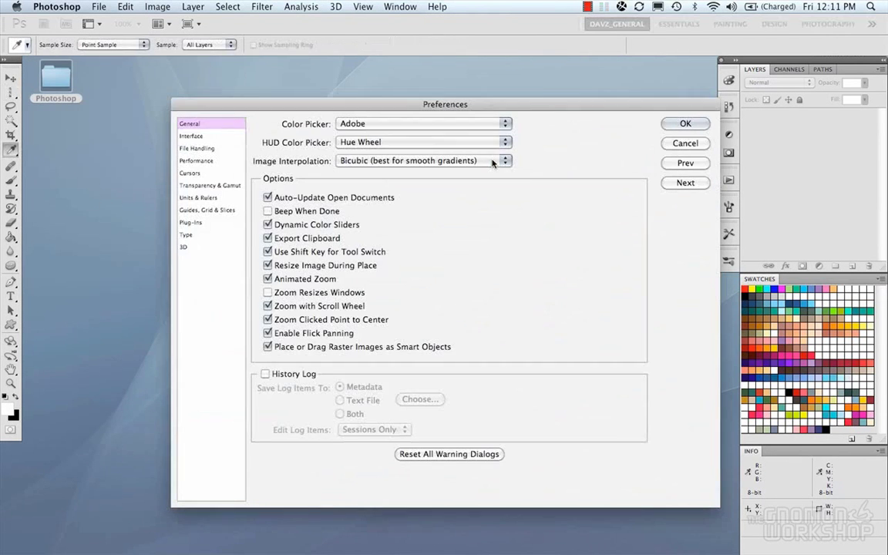
{"action": "left_click_drag", "start_coordinate": [568, 108], "coordinate": [425, 71]}
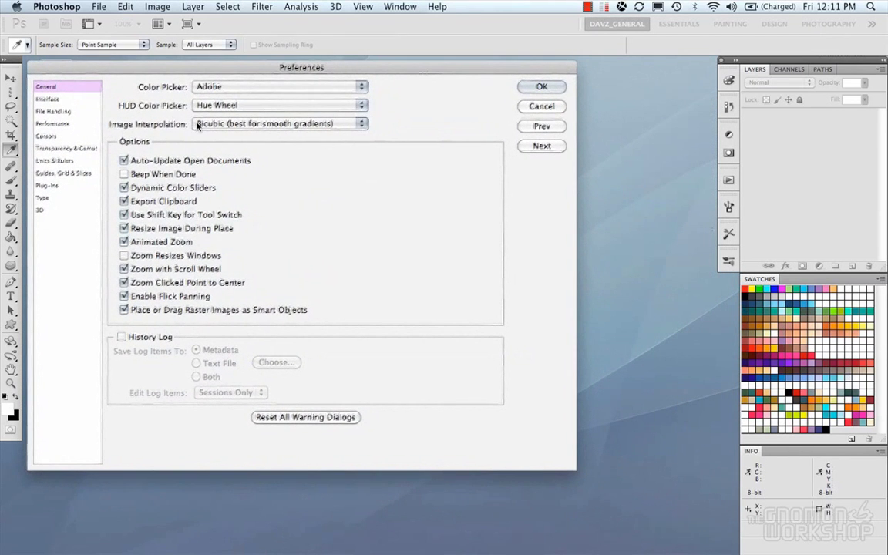
{"action": "left_click", "coordinate": [54, 98]}
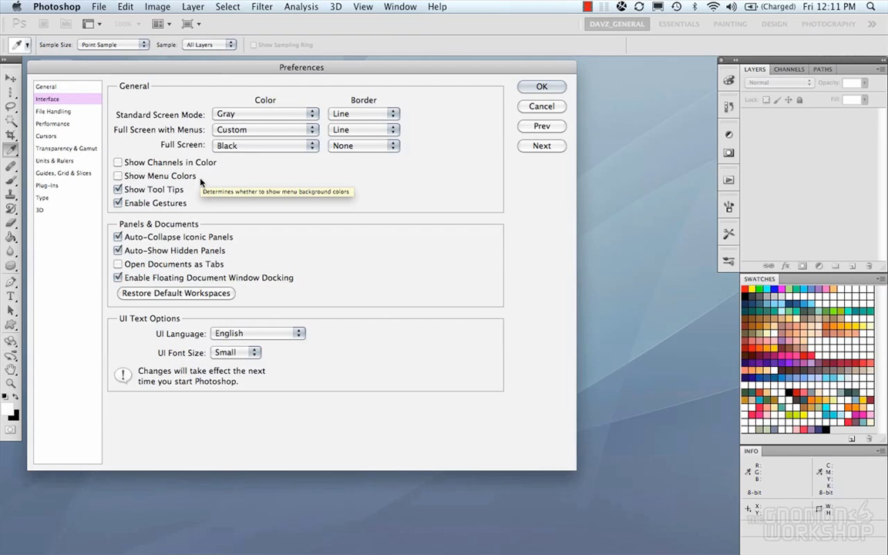
{"action": "left_click", "coordinate": [121, 176]}
{"action": "left_click", "coordinate": [531, 86]}
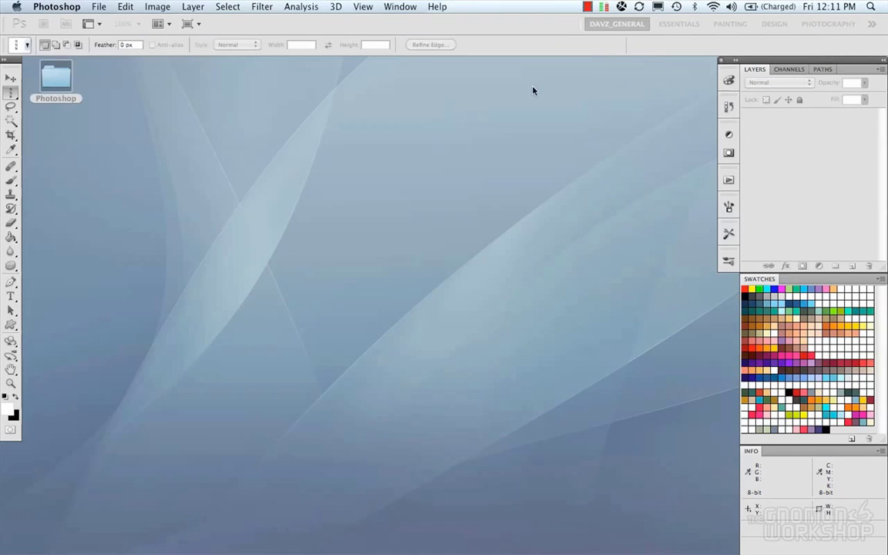
- Check the red, orange and yellow File menu commands, then reopen the Menus settings
{"action": "left_click", "coordinate": [101, 6]}
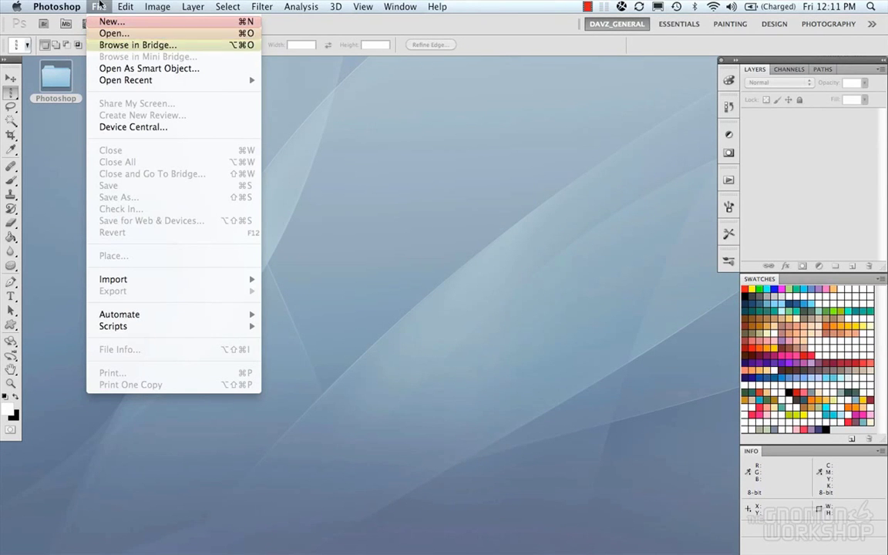
{"action": "left_click", "coordinate": [99, 5]}
{"action": "key", "text": "super+alt+shift+k"}
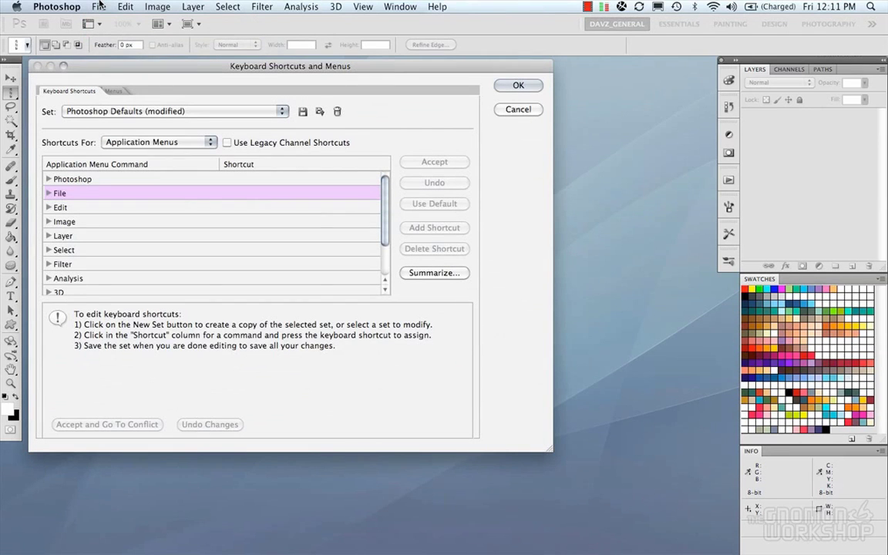
{"action": "left_click", "coordinate": [115, 91]}
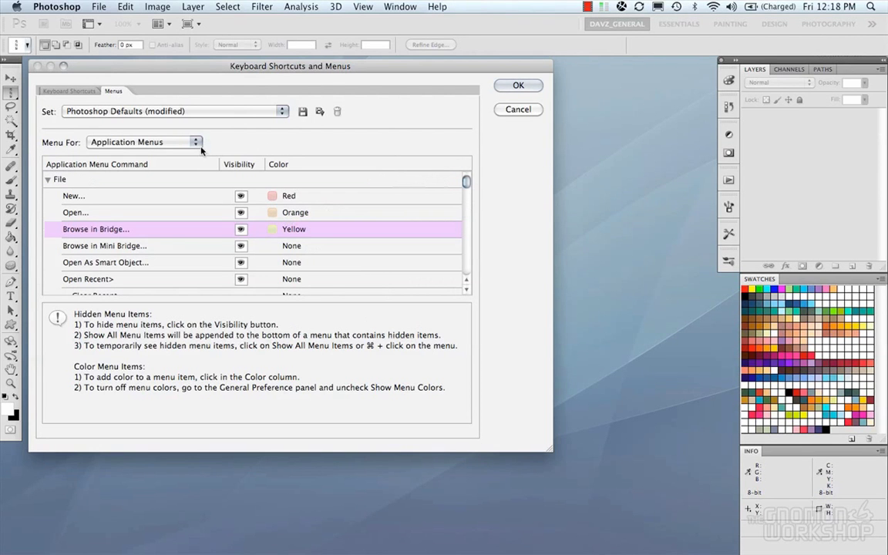
- Switch the Menus settings to Panel Menus and expand the Layers panel's commands
{"action": "left_click", "coordinate": [197, 145]}
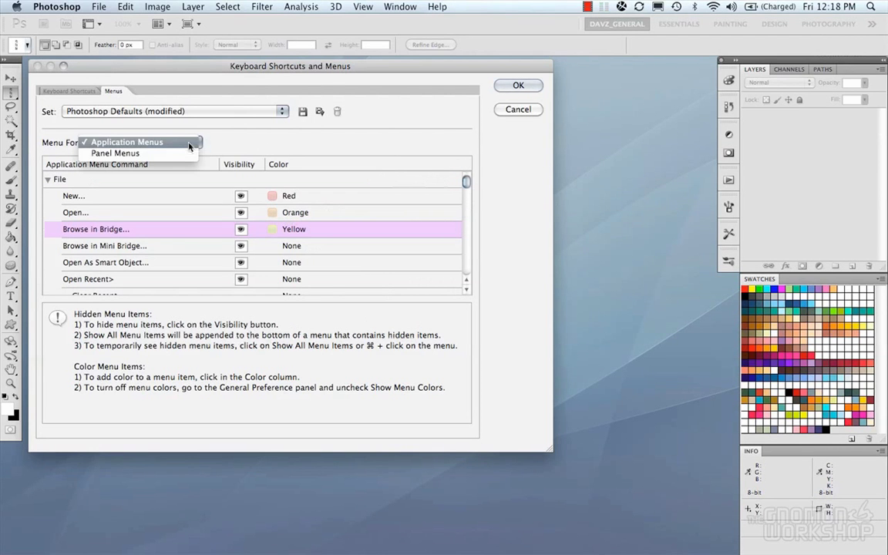
{"action": "left_click", "coordinate": [168, 151]}
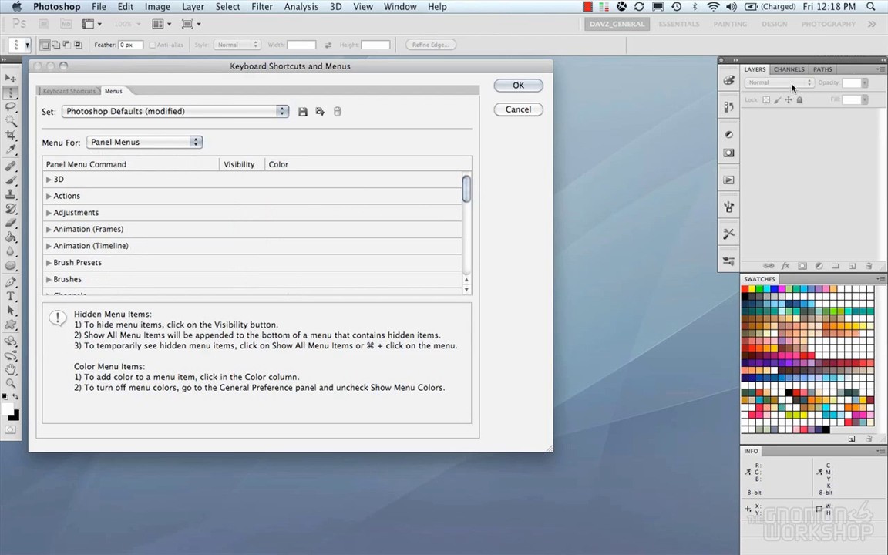
{"action": "left_click", "coordinate": [881, 71]}
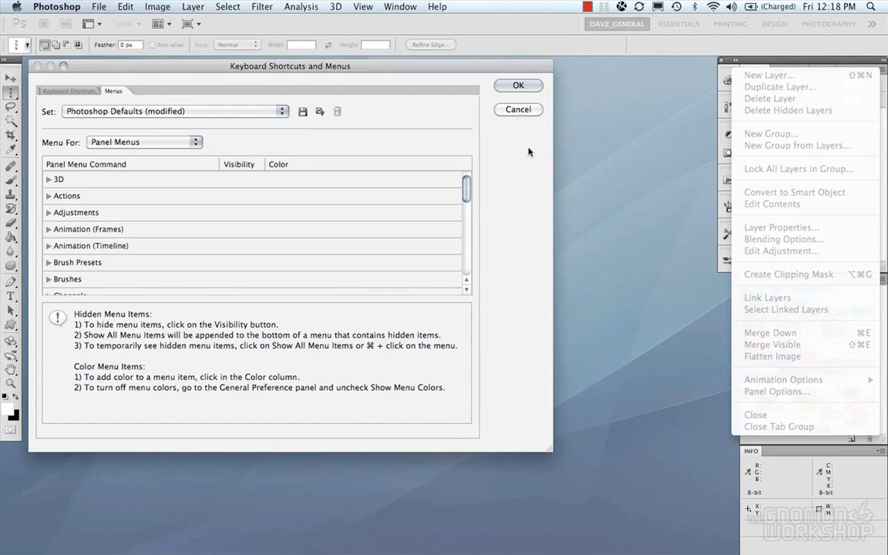
{"action": "left_click", "coordinate": [454, 135]}
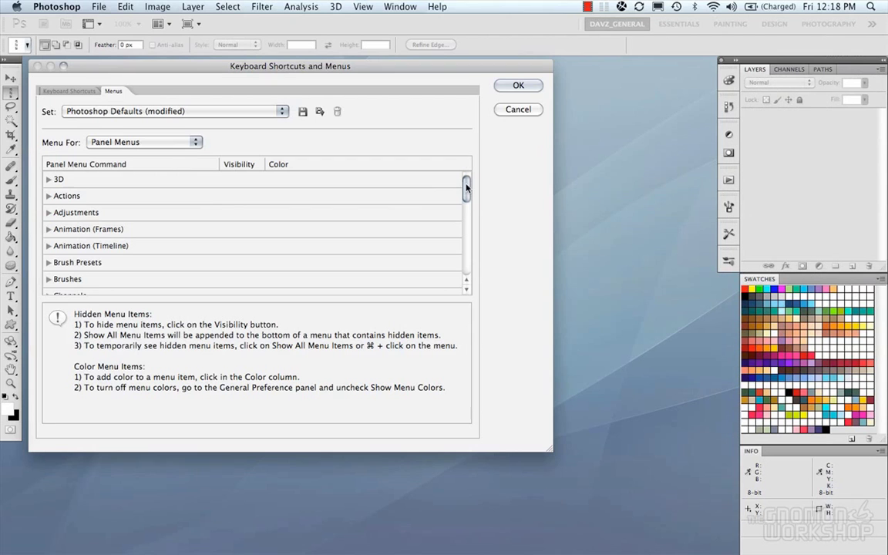
{"action": "left_click_drag", "start_coordinate": [466, 187], "coordinate": [468, 240]}
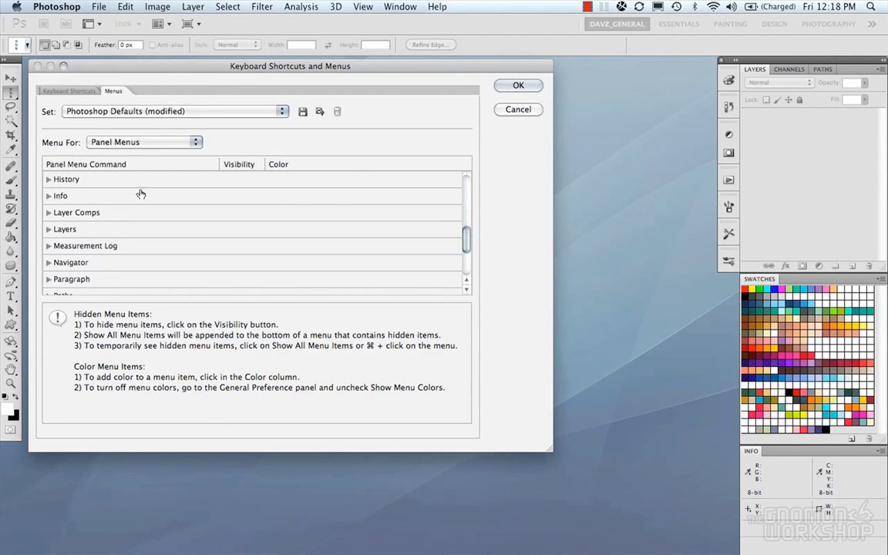
{"action": "left_click", "coordinate": [131, 228]}
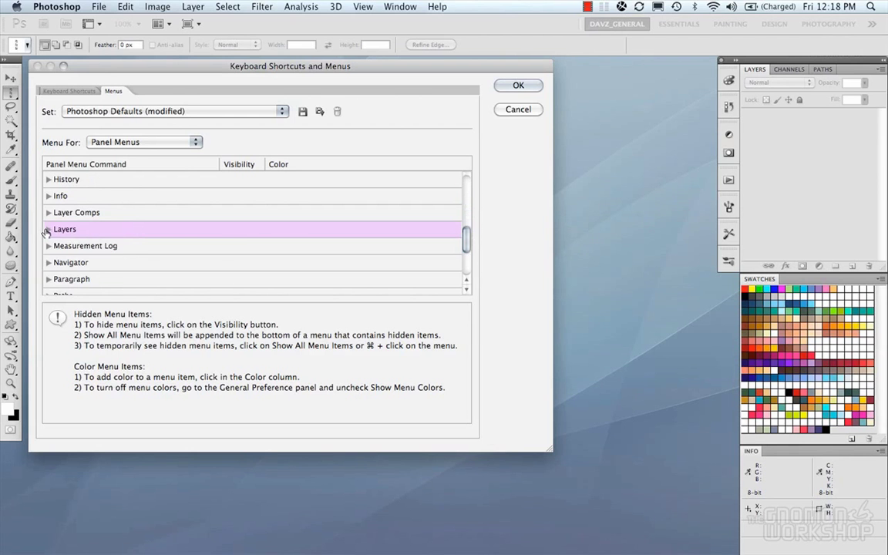
{"action": "left_click", "coordinate": [48, 229]}
{"action": "scroll", "coordinate": [89, 214], "scroll_direction": "down", "scroll_amount": 3}
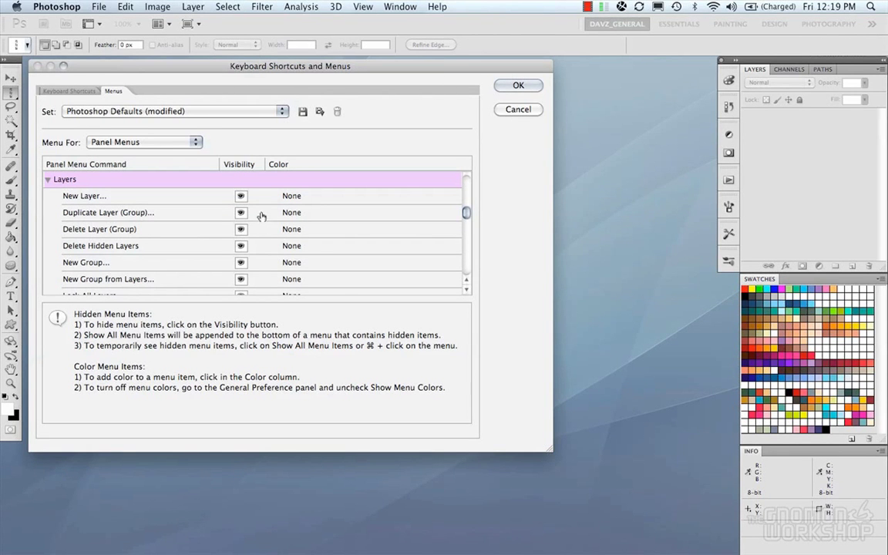
- Hide New Layer, Duplicate Layer and Delete Layer, then check the Layers panel menu
{"action": "left_click", "coordinate": [241, 197]}
{"action": "left_click", "coordinate": [240, 212]}
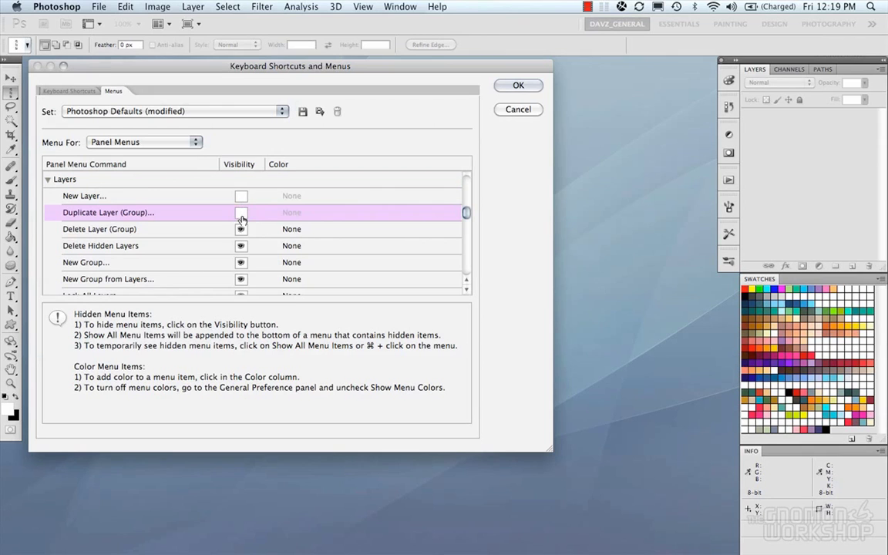
{"action": "left_click", "coordinate": [242, 229]}
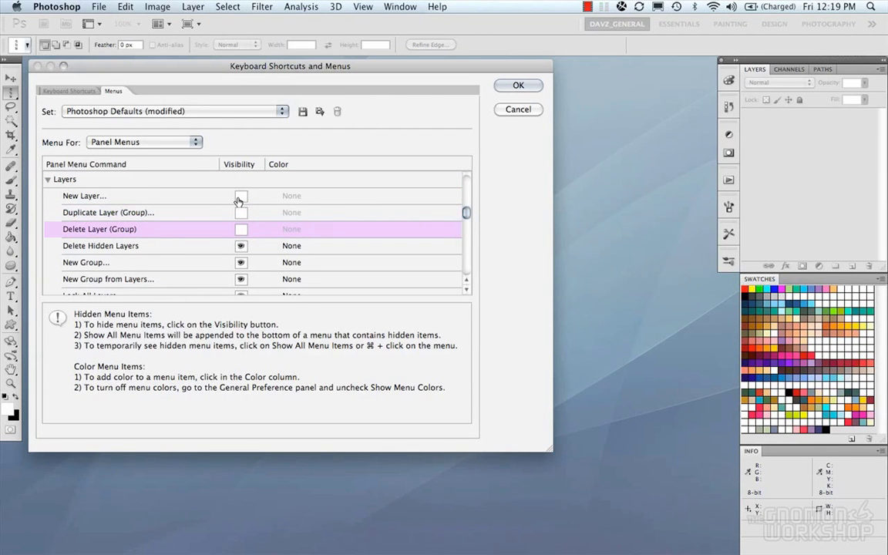
{"action": "left_click", "coordinate": [515, 86]}
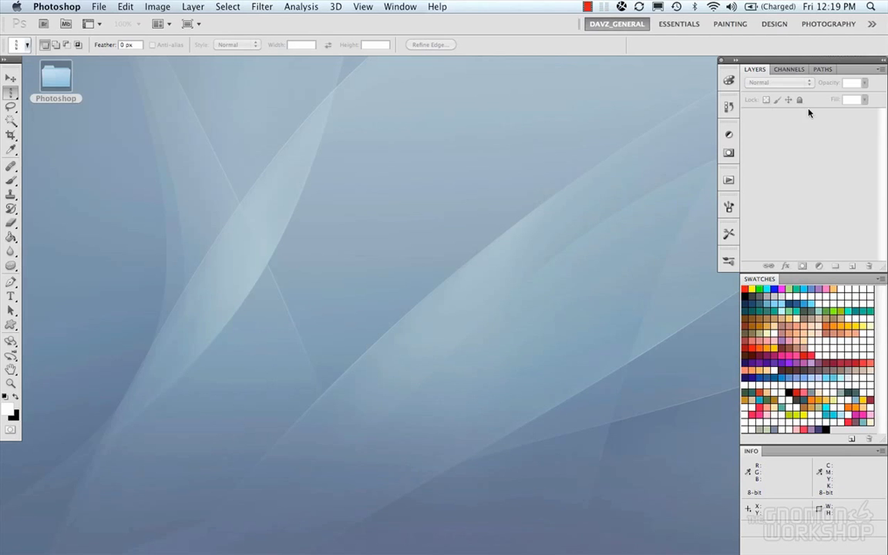
{"action": "left_click", "coordinate": [883, 69]}
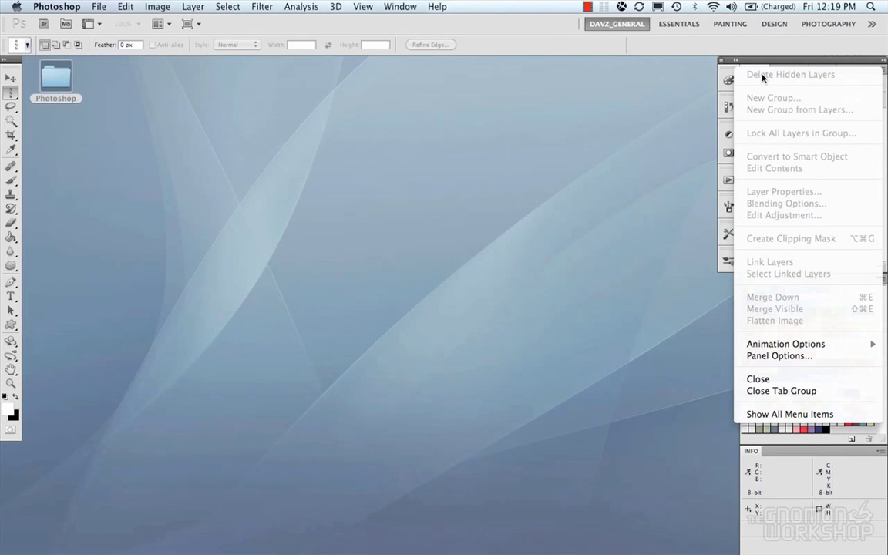
{"action": "left_click", "coordinate": [876, 74]}
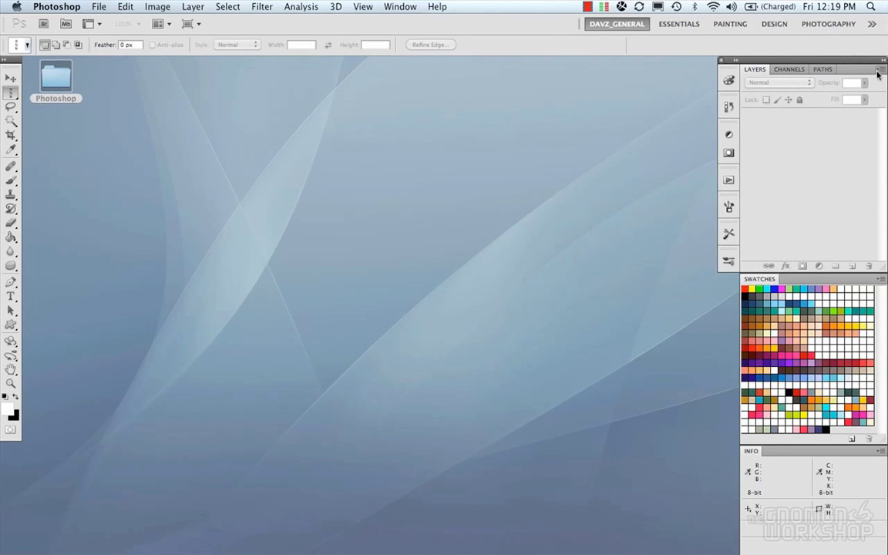
- In Keyboard Shortcuts and Menus, show Delete Layer, Duplicate Layer and New Layer again
{"action": "key", "text": "super+alt+shift+k"}
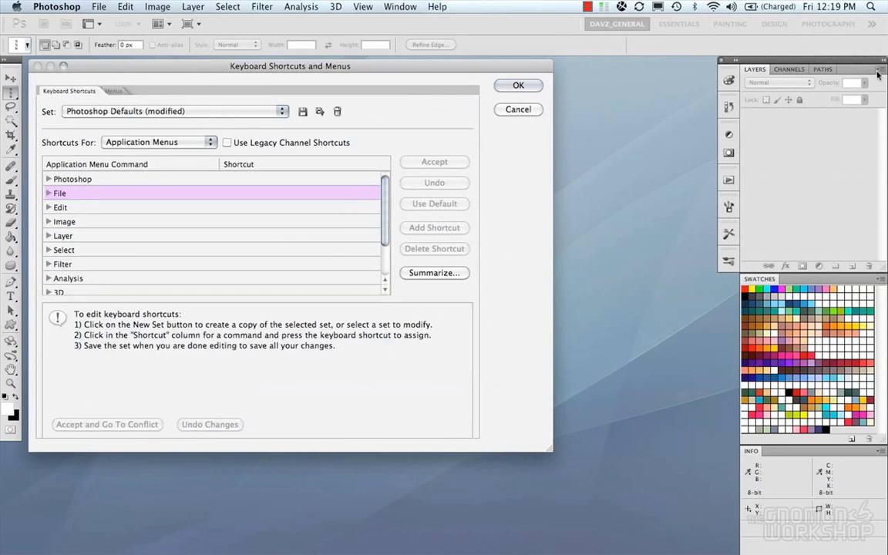
{"action": "left_click", "coordinate": [173, 145]}
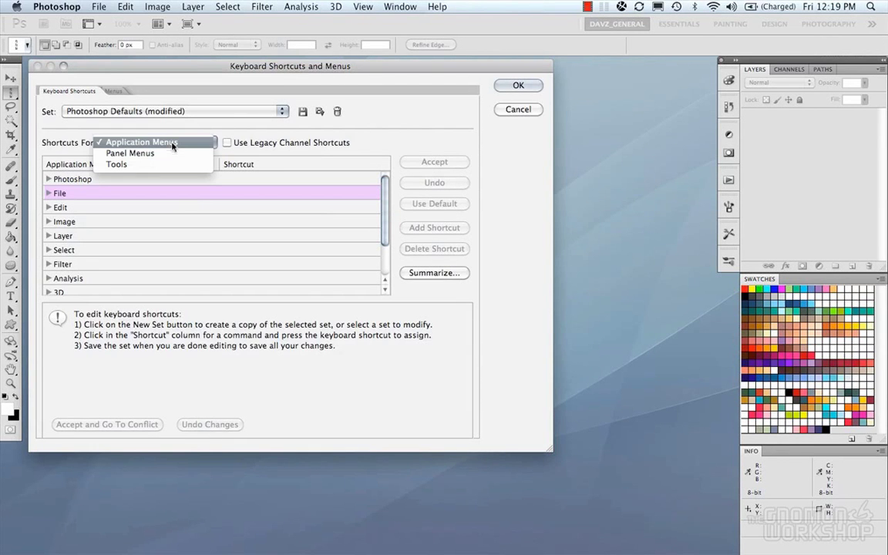
{"action": "left_click", "coordinate": [117, 90]}
{"action": "left_click", "coordinate": [117, 90]}
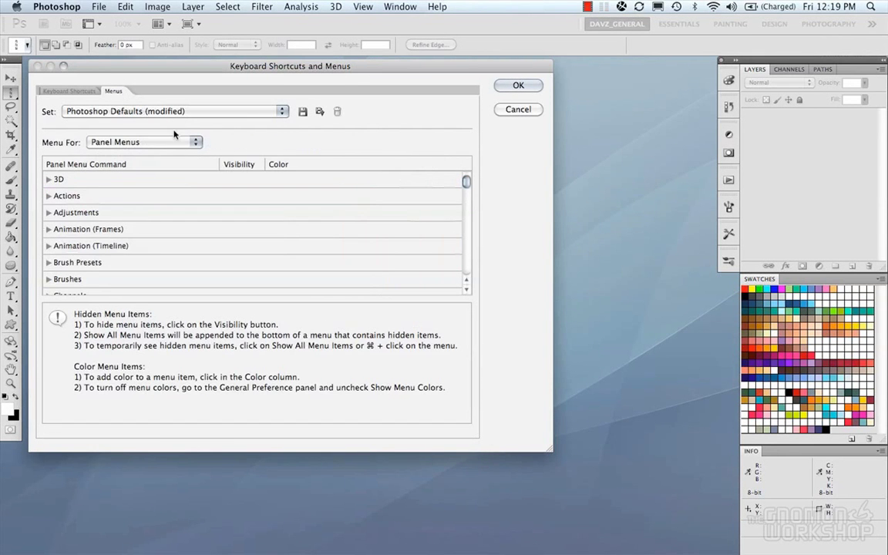
{"action": "scroll", "coordinate": [60, 222], "scroll_direction": "down", "scroll_amount": 10}
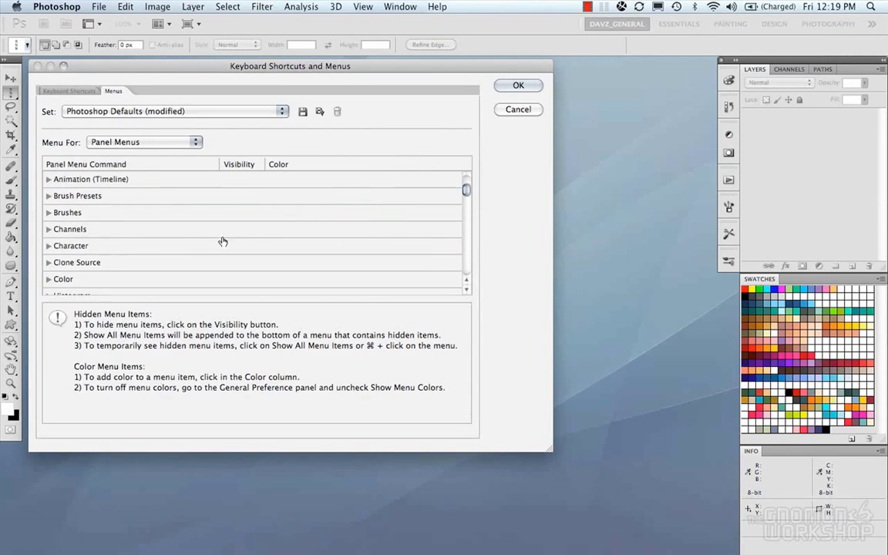
{"action": "left_click", "coordinate": [164, 249]}
{"action": "scroll", "coordinate": [101, 231], "scroll_direction": "down", "scroll_amount": 3}
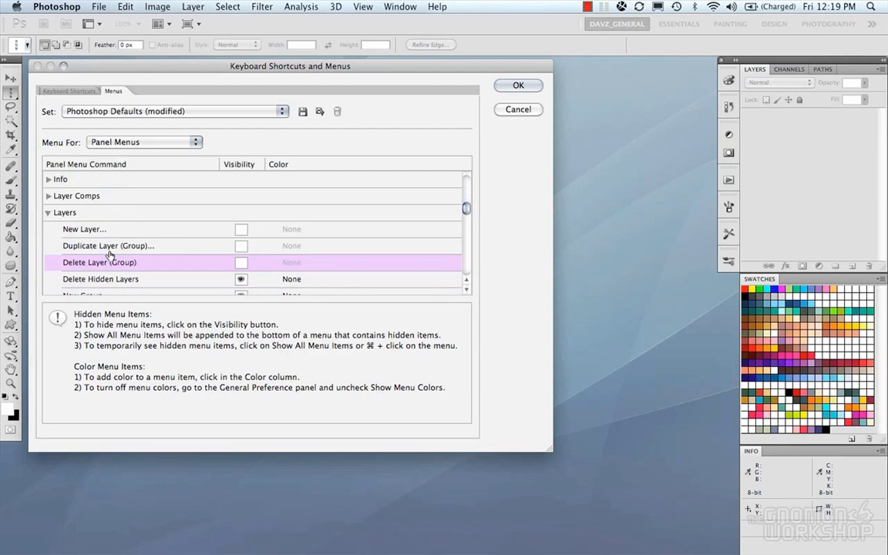
{"action": "left_click", "coordinate": [238, 246]}
{"action": "left_click", "coordinate": [241, 229]}
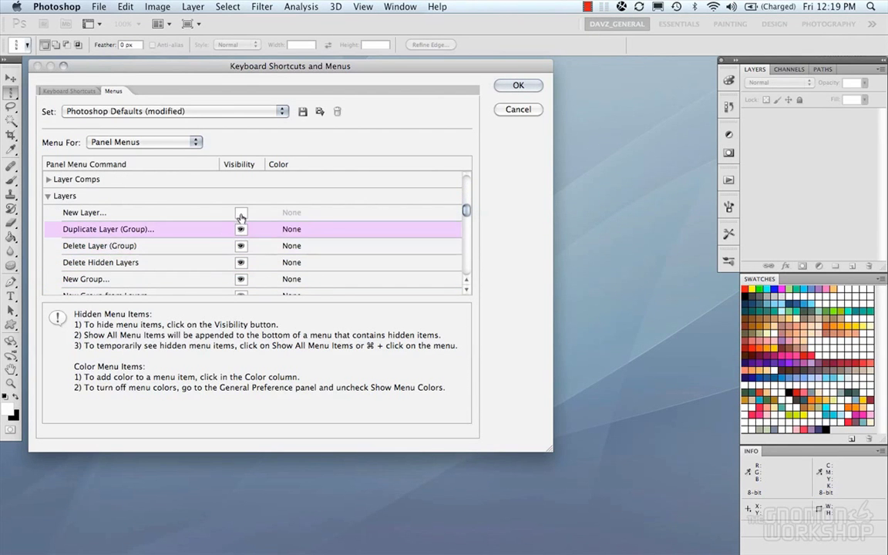
{"action": "left_click", "coordinate": [241, 212]}
- Colour New Layer red, Duplicate Layer orange and Delete Layer yellow
{"action": "scroll", "coordinate": [440, 197], "scroll_direction": "down", "scroll_amount": 1}
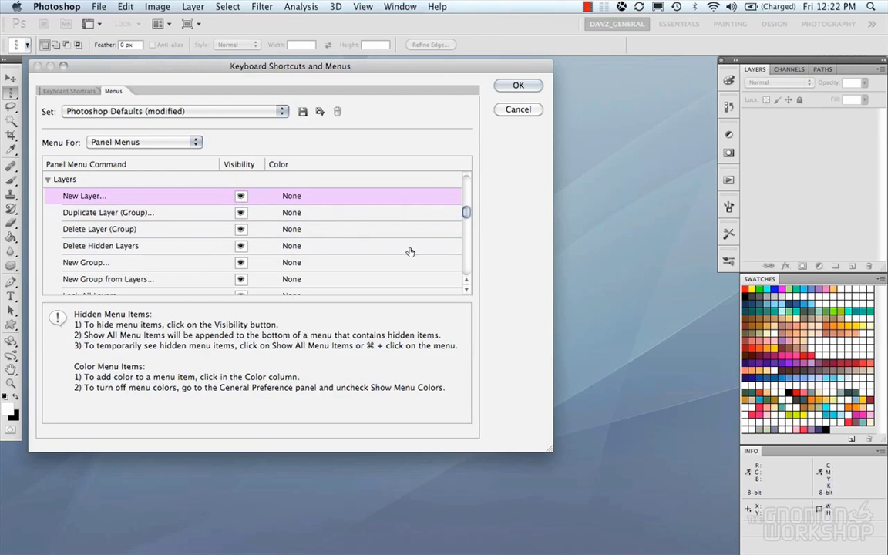
{"action": "left_click", "coordinate": [291, 198]}
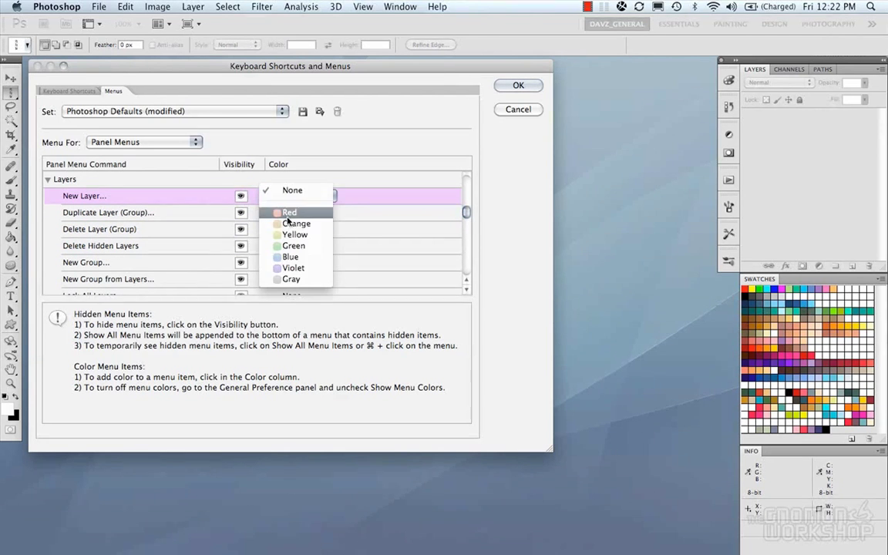
{"action": "left_click", "coordinate": [288, 215]}
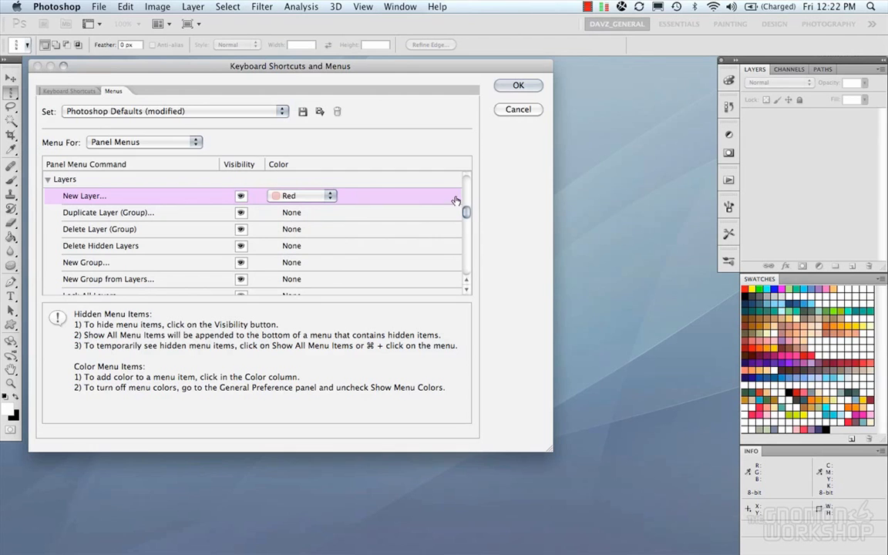
{"action": "left_click", "coordinate": [291, 216]}
{"action": "left_click", "coordinate": [292, 240]}
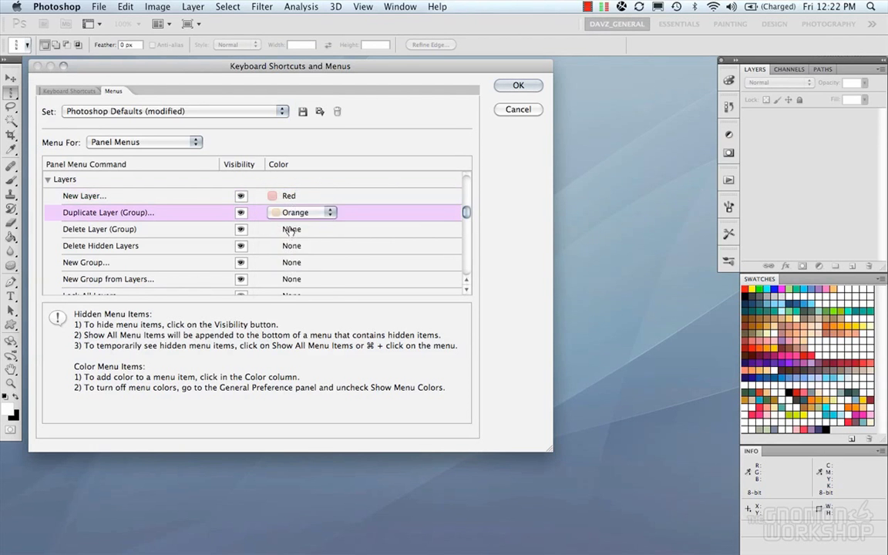
{"action": "left_click", "coordinate": [291, 229]}
{"action": "left_click", "coordinate": [293, 268]}
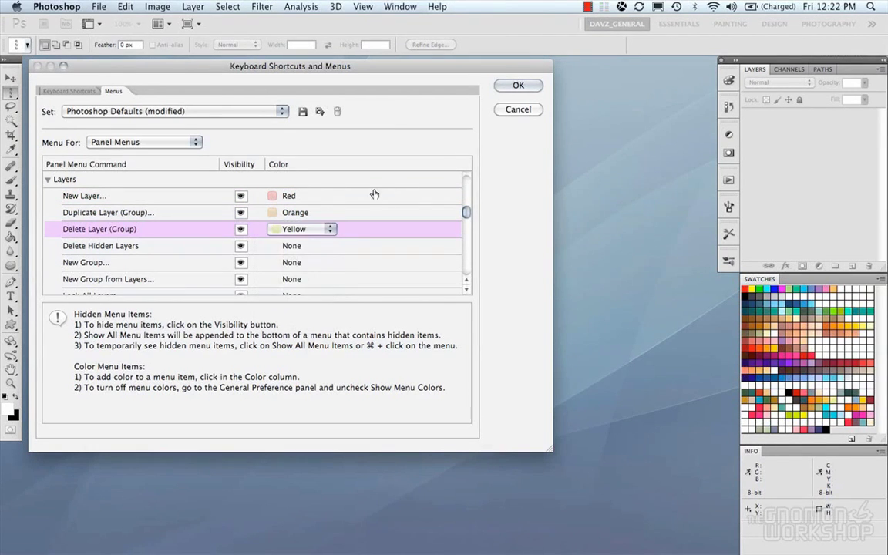
- Apply the colours, check them in the Layers panel menu, and reopen the settings
{"action": "left_click", "coordinate": [517, 85]}
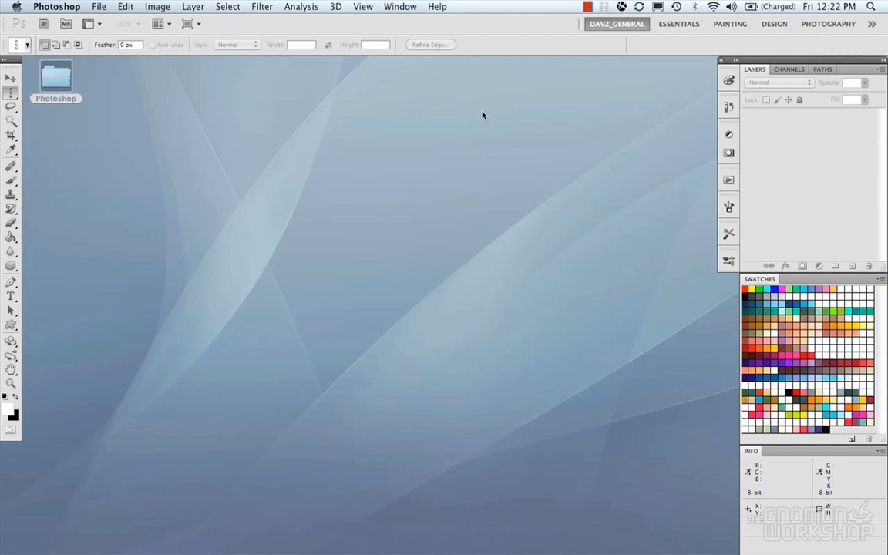
{"action": "left_click", "coordinate": [880, 71]}
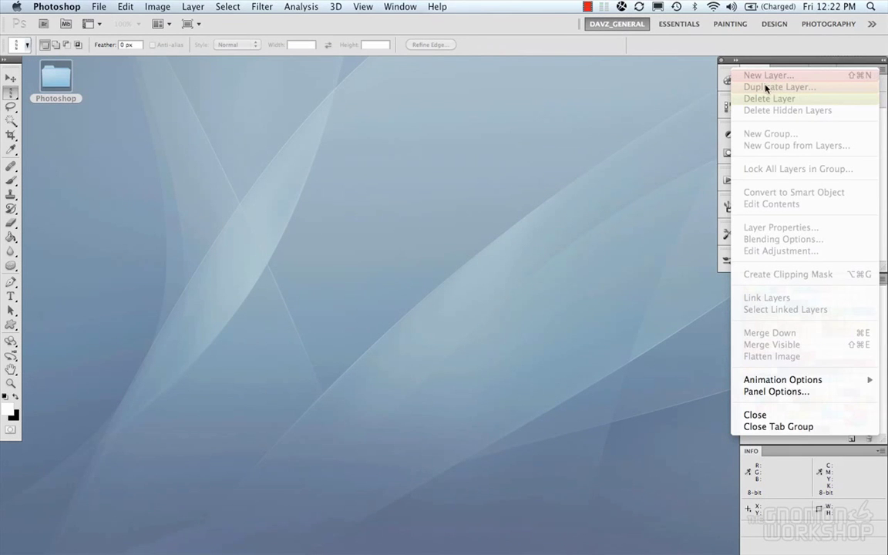
{"action": "left_click", "coordinate": [885, 70]}
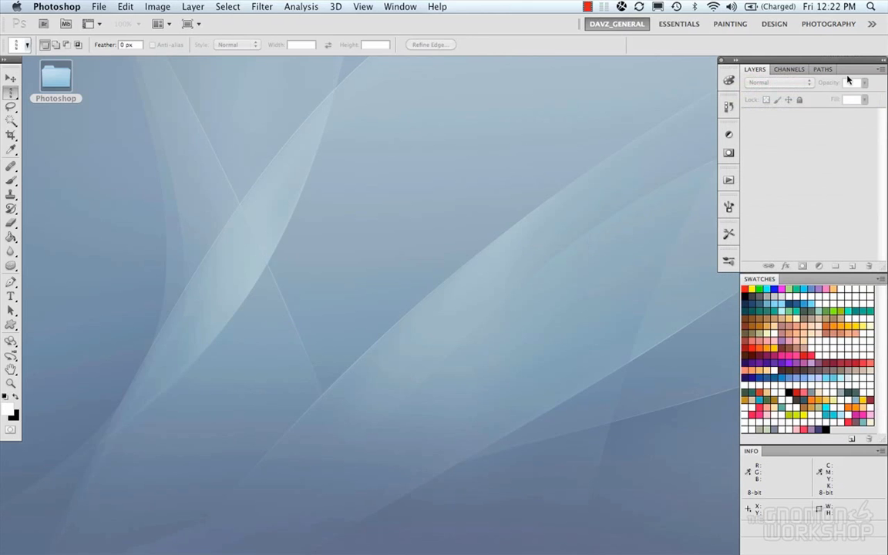
{"action": "key", "text": "alt+shift+super+k"}
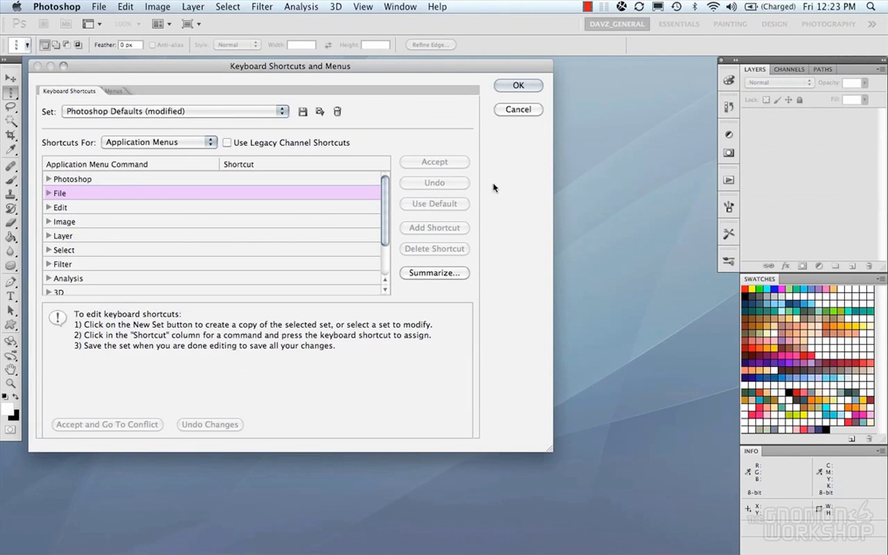